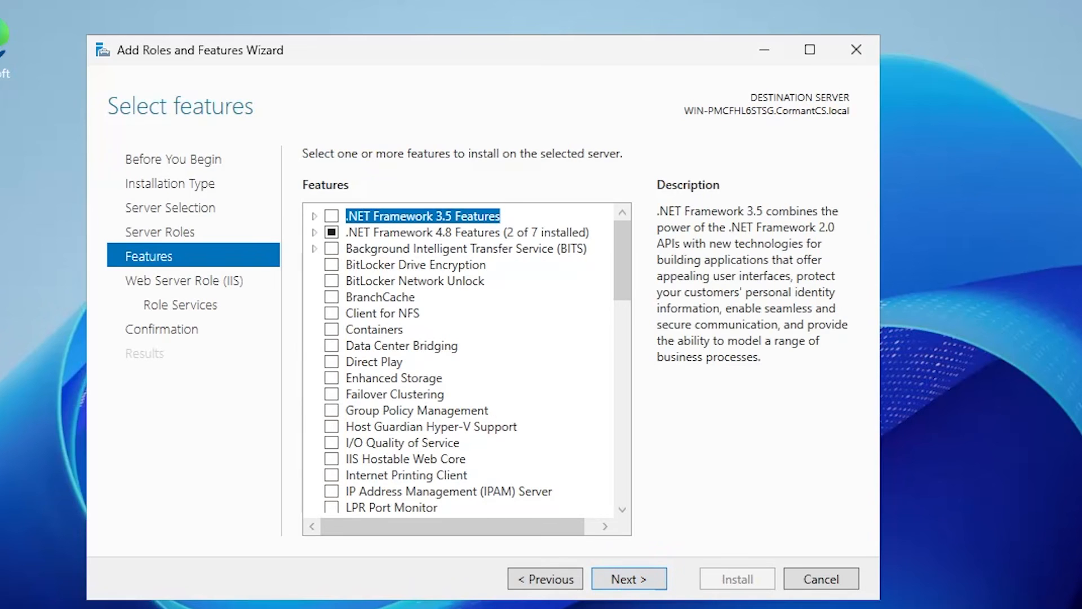
Step: Select the additional .NET Framework 4.8 sub-features for installation and proceed to the Web Server (IIS) role services
{"action": "left_click", "coordinate": [314, 232]}
{"action": "left_click", "coordinate": [350, 264]}
{"action": "left_click", "coordinate": [333, 281]}
{"action": "left_click", "coordinate": [370, 297]}
{"action": "left_click", "coordinate": [369, 345]}
{"action": "scroll", "coordinate": [467, 393], "scroll_direction": "down", "scroll_amount": 2}
{"action": "left_click", "coordinate": [646, 579]}
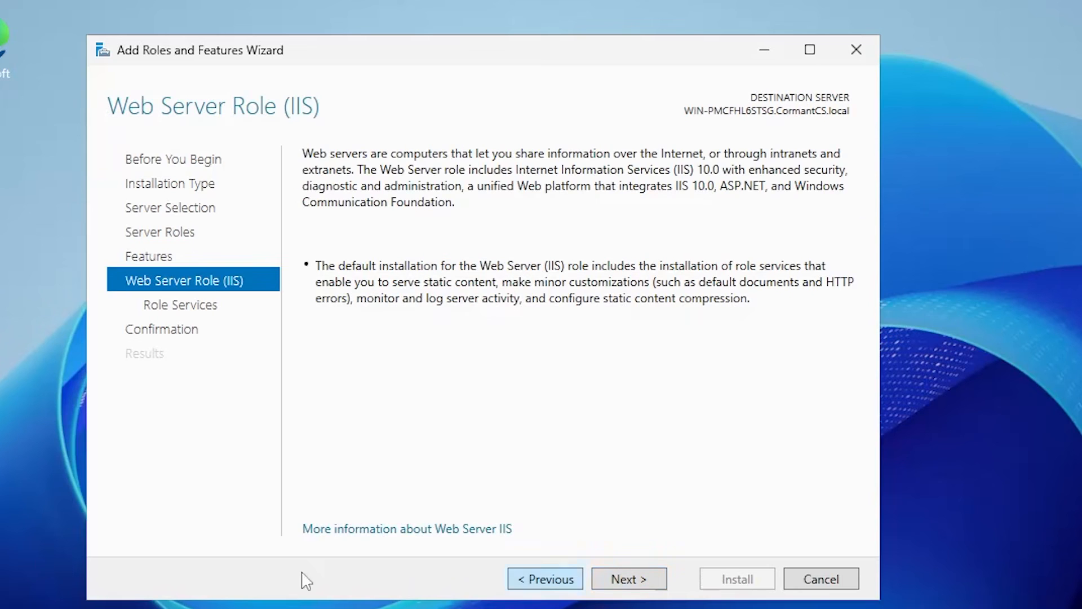
{"action": "left_click", "coordinate": [628, 579]}
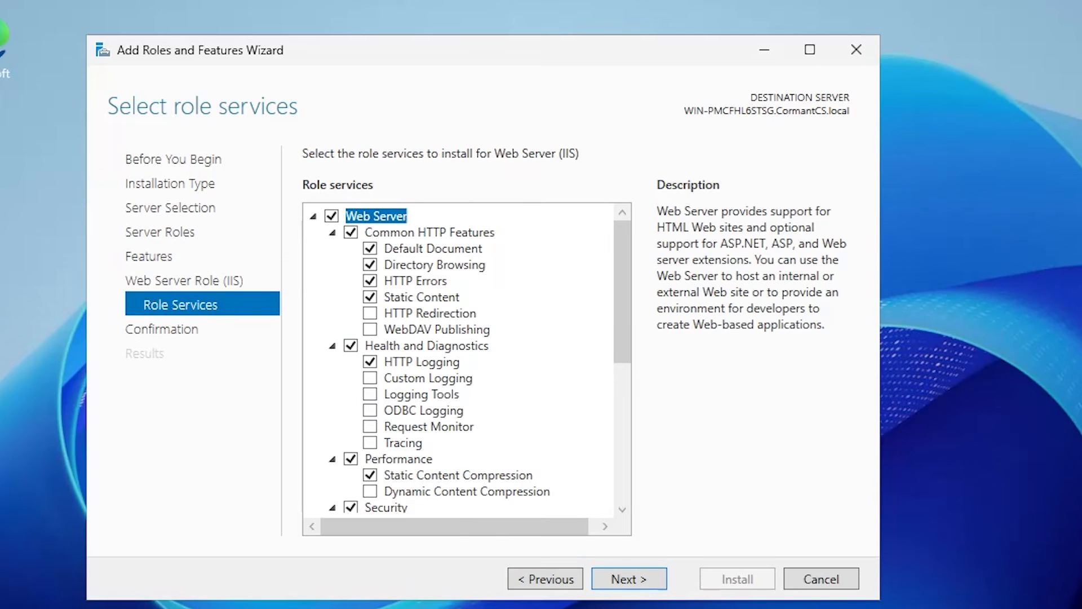
Step: Add the HTTP Redirection and Dynamic Content Compression role services to the Web Server role
{"action": "left_click", "coordinate": [370, 313]}
{"action": "scroll", "coordinate": [508, 384], "scroll_direction": "down", "scroll_amount": 2}
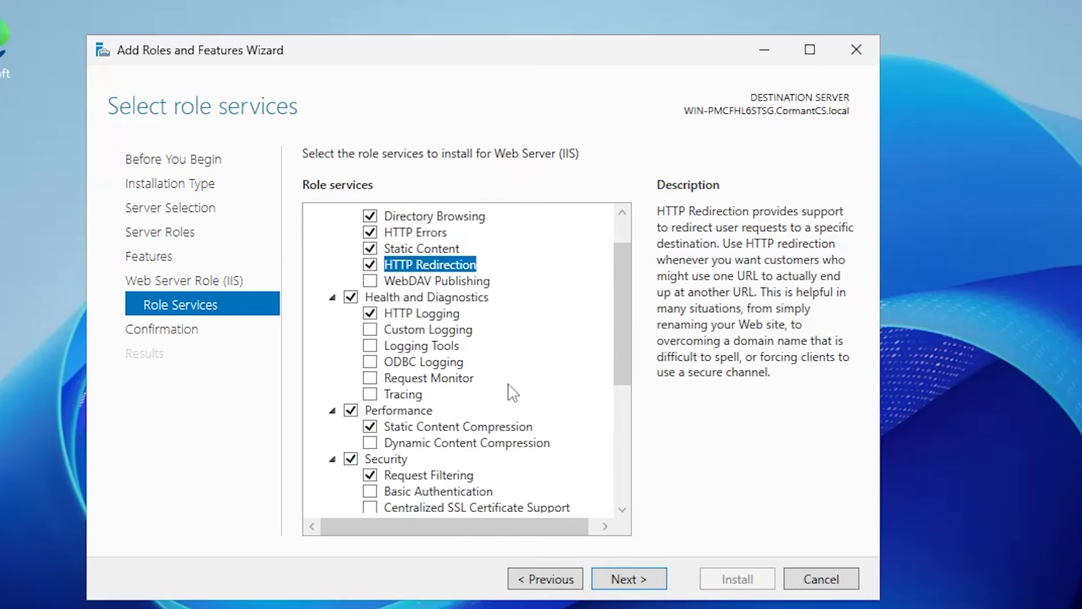
{"action": "left_click", "coordinate": [351, 248]}
{"action": "scroll", "coordinate": [524, 386], "scroll_direction": "down", "scroll_amount": 1}
{"action": "left_click", "coordinate": [370, 346]}
{"action": "scroll", "coordinate": [611, 419], "scroll_direction": "down", "scroll_amount": 2}
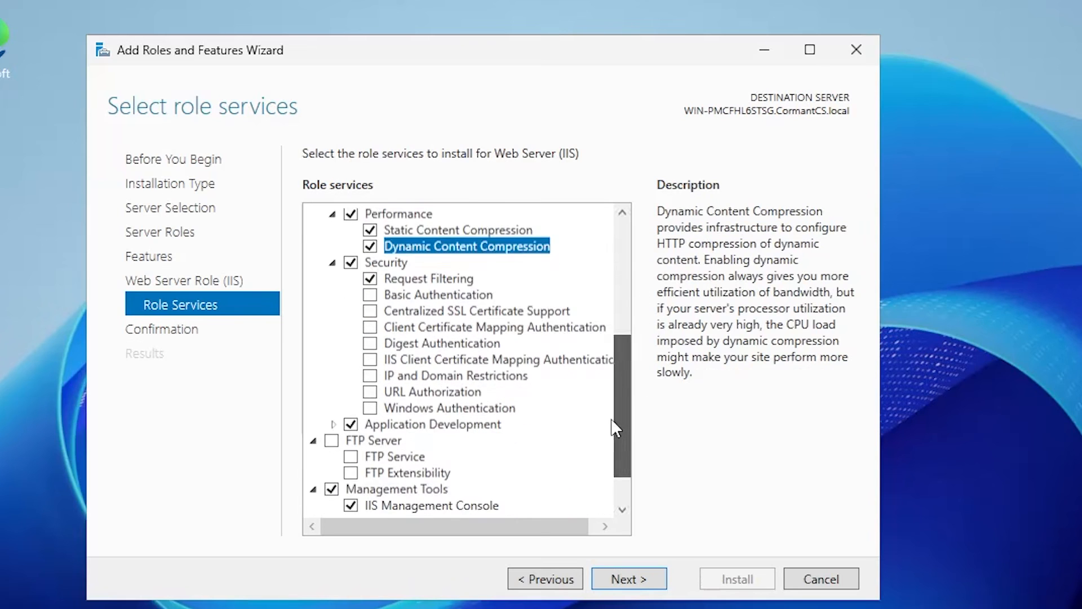
Step: Add the Basic Authentication, IP and Domain Restrictions, and Windows Authentication security role services
{"action": "left_click", "coordinate": [370, 295]}
{"action": "left_click", "coordinate": [370, 375]}
{"action": "left_click", "coordinate": [370, 407]}
Step: Add .NET Extensibility 3.5, ASP and ASP.NET 3.5 to the Application Development role services
{"action": "left_click", "coordinate": [333, 425]}
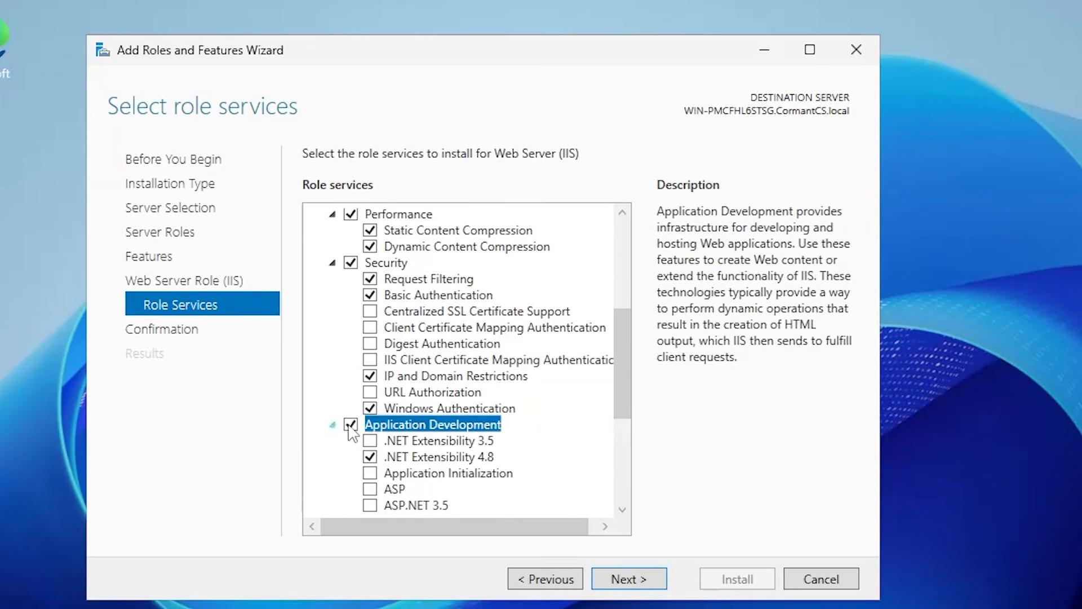
{"action": "scroll", "coordinate": [616, 406], "scroll_direction": "down", "scroll_amount": 3}
{"action": "left_click", "coordinate": [369, 286]}
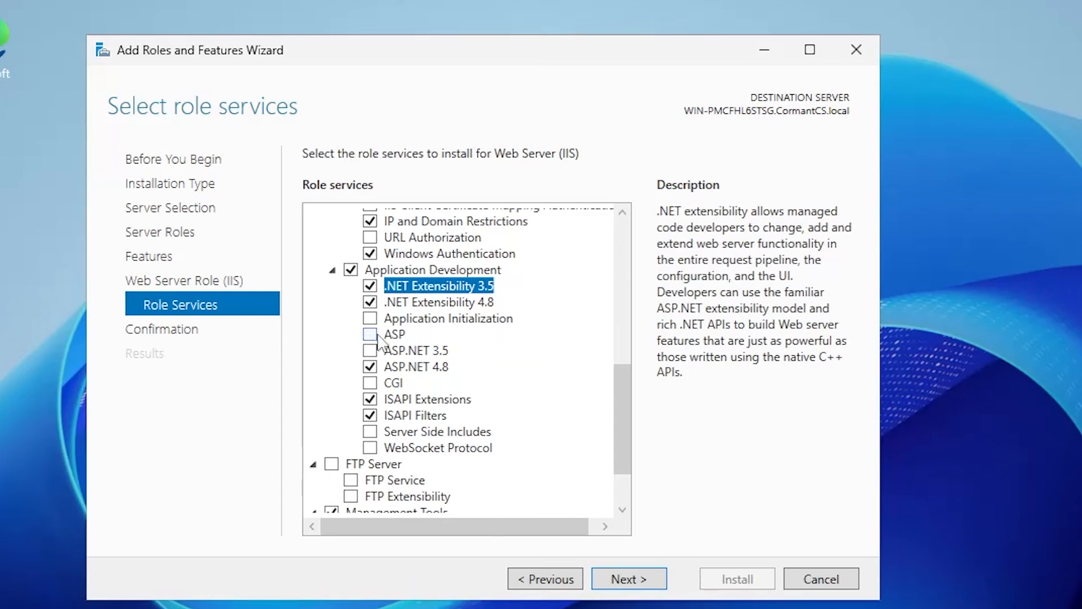
{"action": "left_click", "coordinate": [369, 335]}
{"action": "left_click", "coordinate": [370, 350]}
Step: Select the remaining IIS role services under Management Tools and install the chosen roles and features
{"action": "left_click_drag", "start_coordinate": [623, 407], "coordinate": [620, 468]}
{"action": "left_click", "coordinate": [351, 472]}
{"action": "left_click", "coordinate": [332, 472]}
{"action": "left_click", "coordinate": [370, 455]}
{"action": "left_click", "coordinate": [545, 497]}
{"action": "left_click", "coordinate": [352, 491]}
{"action": "left_click", "coordinate": [351, 507]}
{"action": "left_click", "coordinate": [643, 580]}
{"action": "left_click", "coordinate": [734, 580]}
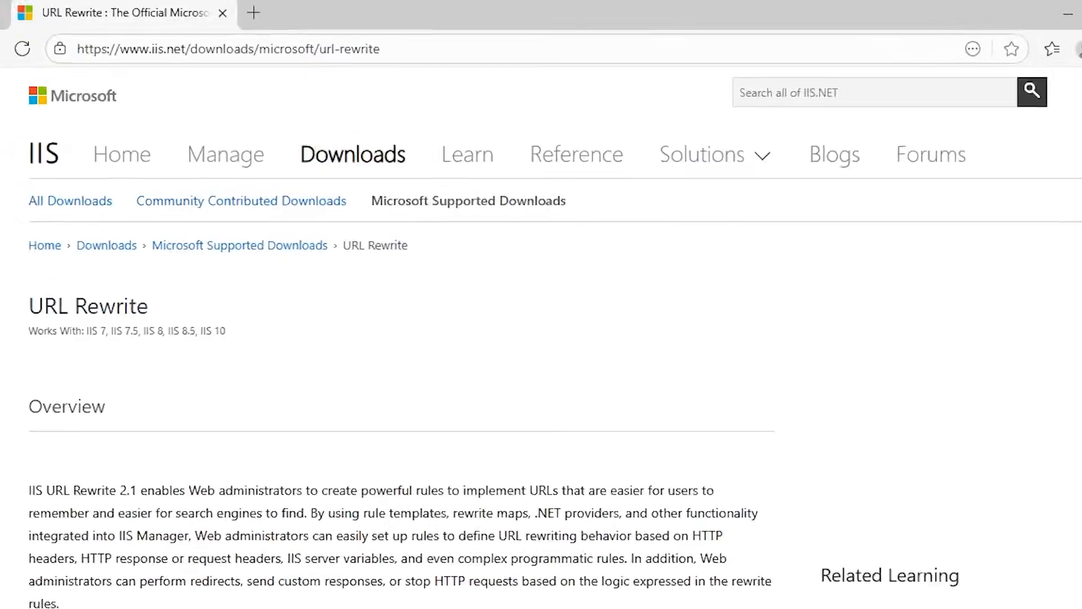
Step: Download the English x64 installer of URL Rewrite Module 2.1 from the IIS website in the browser
{"action": "scroll", "coordinate": [1070, 316], "scroll_direction": "down", "scroll_amount": 15}
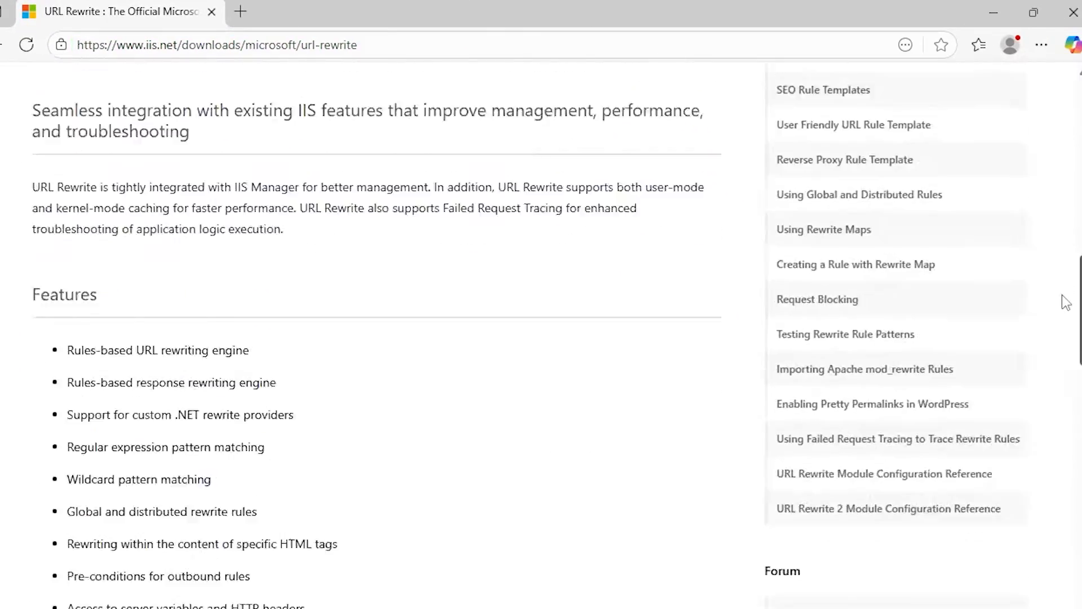
{"action": "left_click_drag", "start_coordinate": [1061, 295], "coordinate": [1057, 481]}
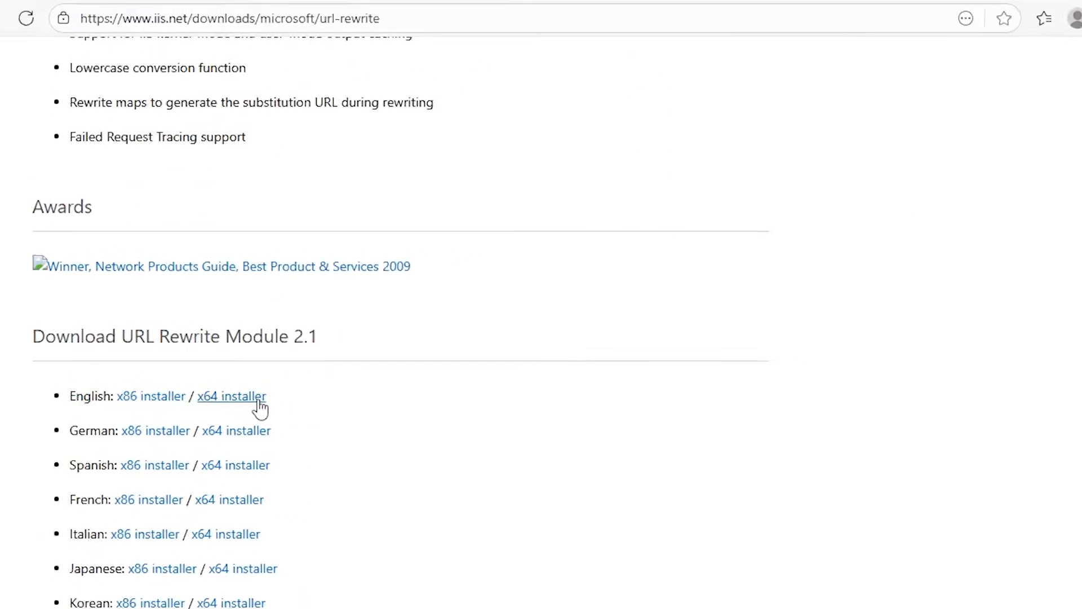
{"action": "left_click", "coordinate": [267, 406]}
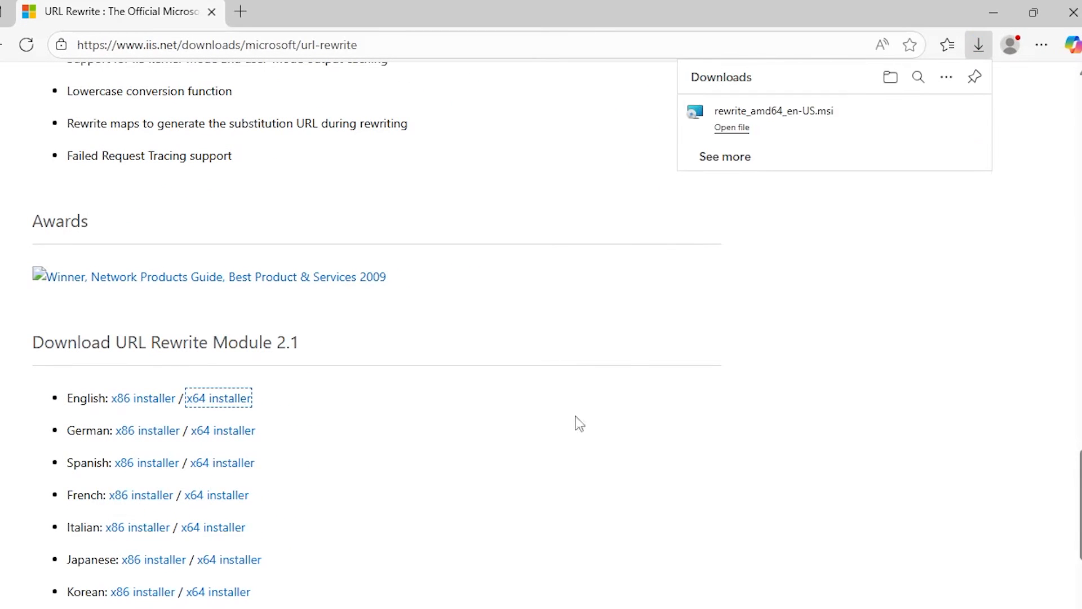
Step: Run rewrite_amd64_en-US.msi, accept the license, install IIS URL Rewrite Module 2, and close the browser
{"action": "left_click", "coordinate": [740, 129]}
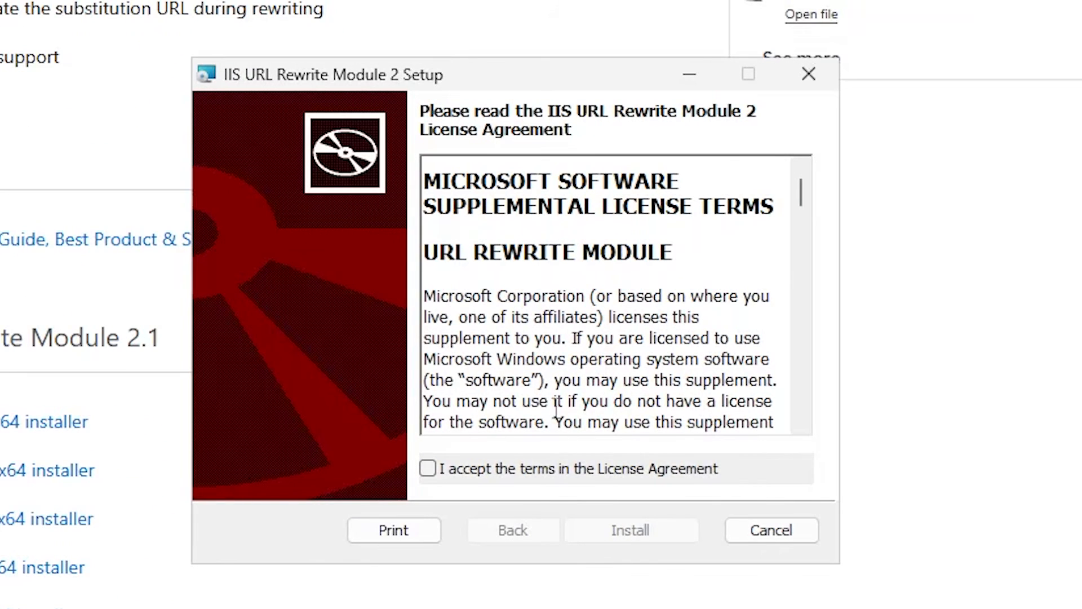
{"action": "left_click", "coordinate": [428, 468]}
{"action": "left_click", "coordinate": [674, 537]}
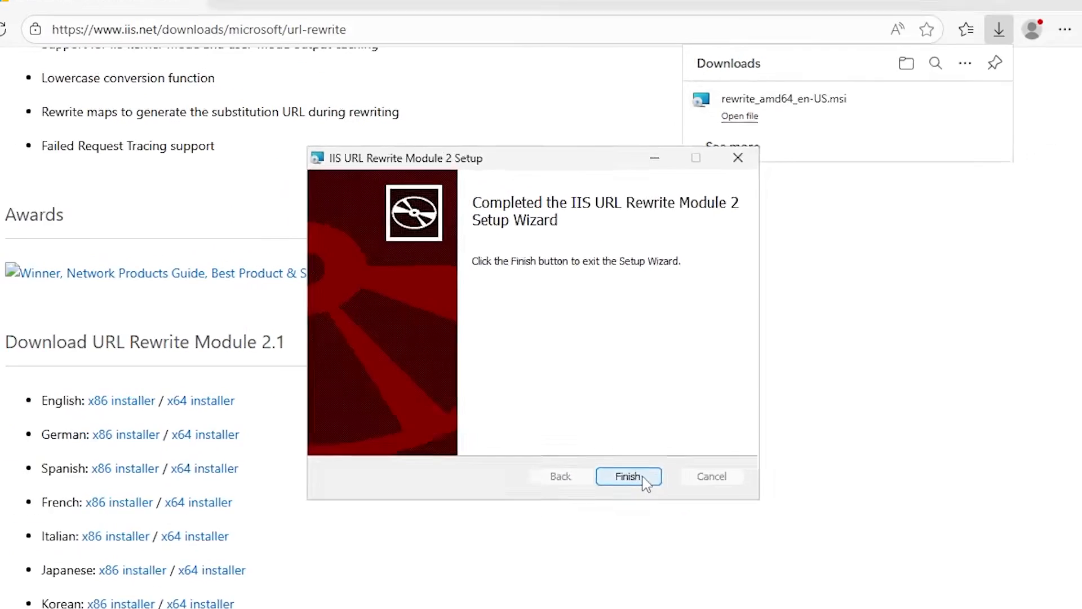
{"action": "left_click", "coordinate": [674, 537]}
{"action": "left_click", "coordinate": [1072, 13]}
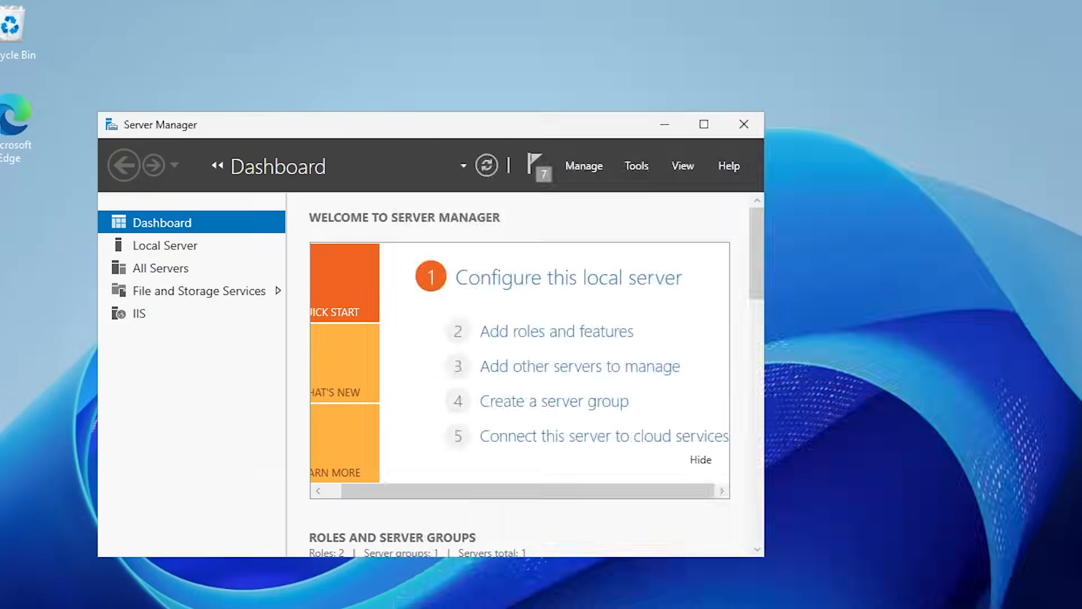
Step: Open IIS Manager and look through the features of the Default Web Site
{"action": "left_click", "coordinate": [485, 607]}
{"action": "type", "text": "iis"}
{"action": "key", "text": "Return"}
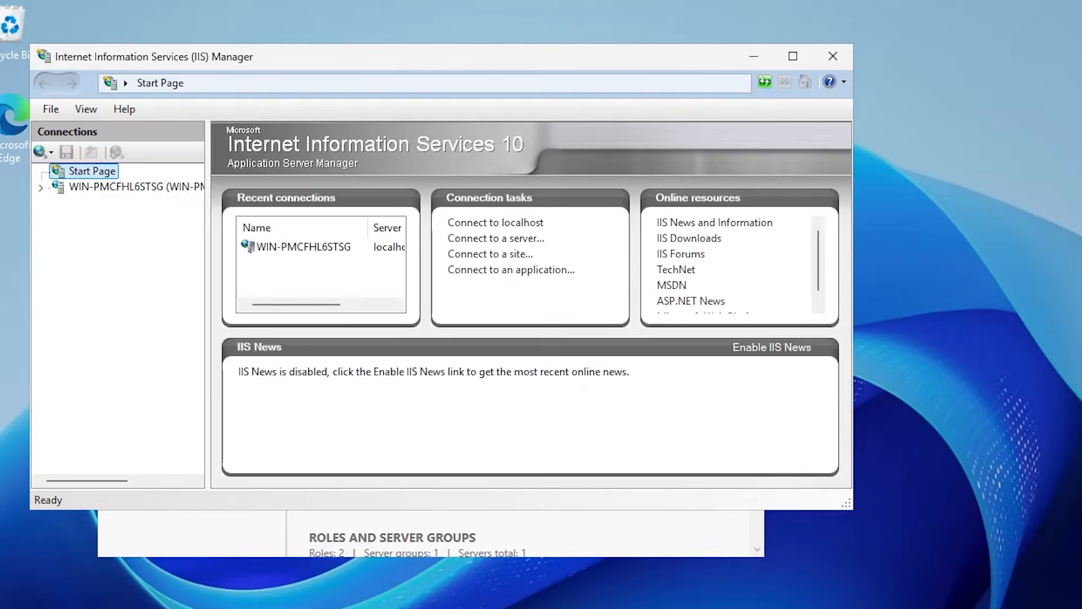
{"action": "left_click", "coordinate": [41, 188]}
{"action": "left_click", "coordinate": [58, 218]}
{"action": "left_click", "coordinate": [135, 233]}
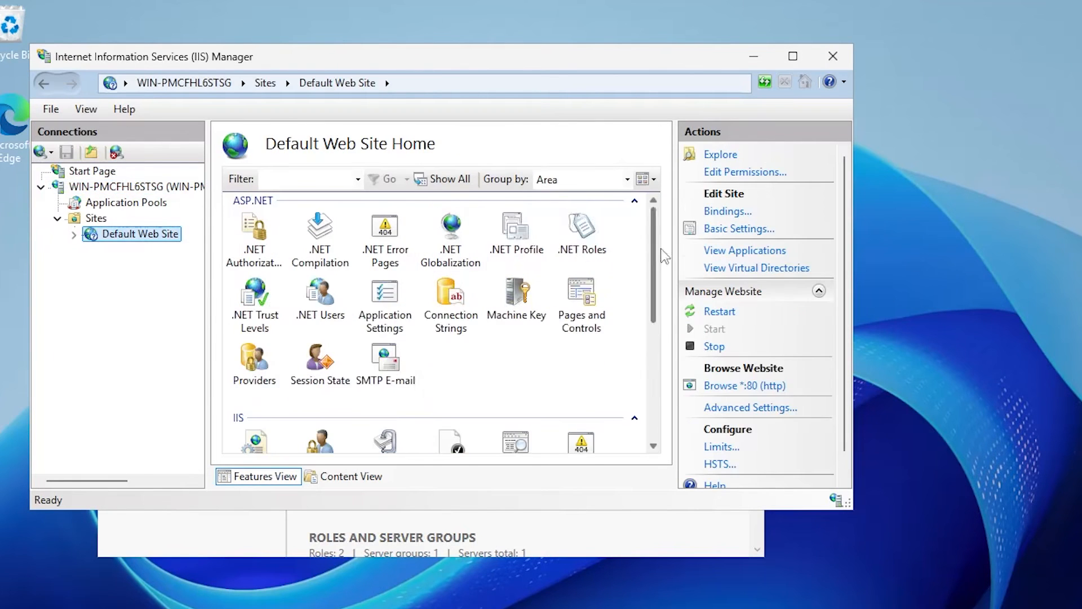
{"action": "scroll", "coordinate": [659, 262], "scroll_direction": "down", "scroll_amount": 5}
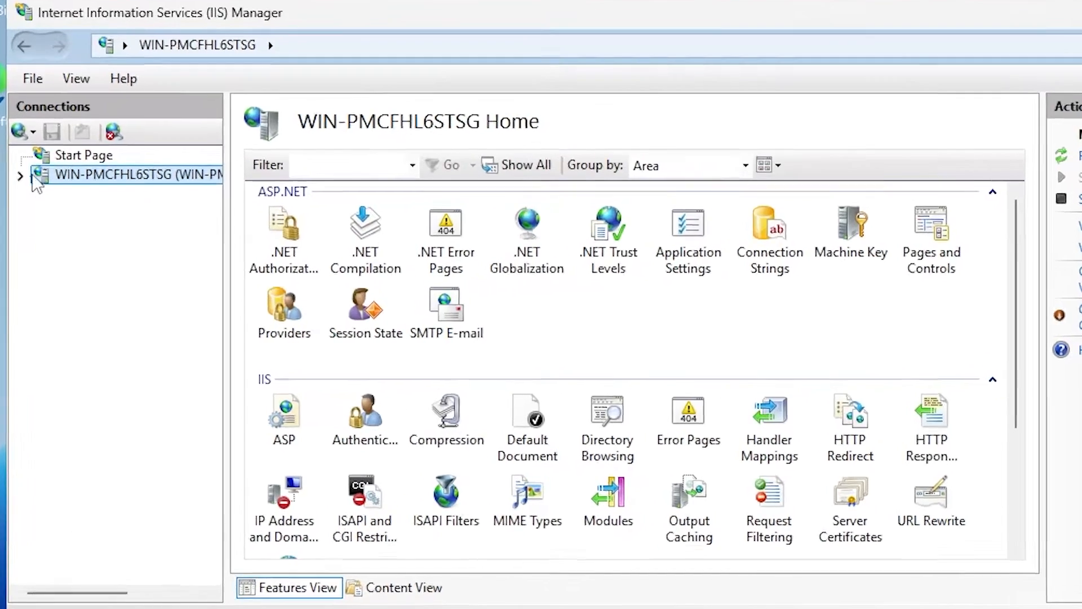
Step: Start a new site binding of type https for the Default Web Site
{"action": "left_click", "coordinate": [27, 200]}
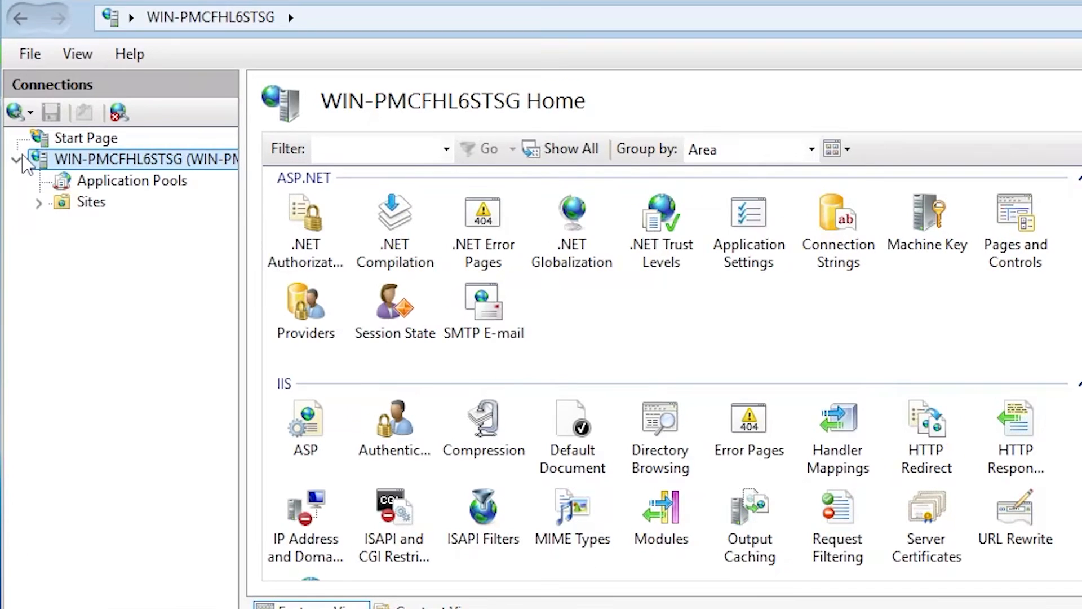
{"action": "left_click", "coordinate": [38, 203]}
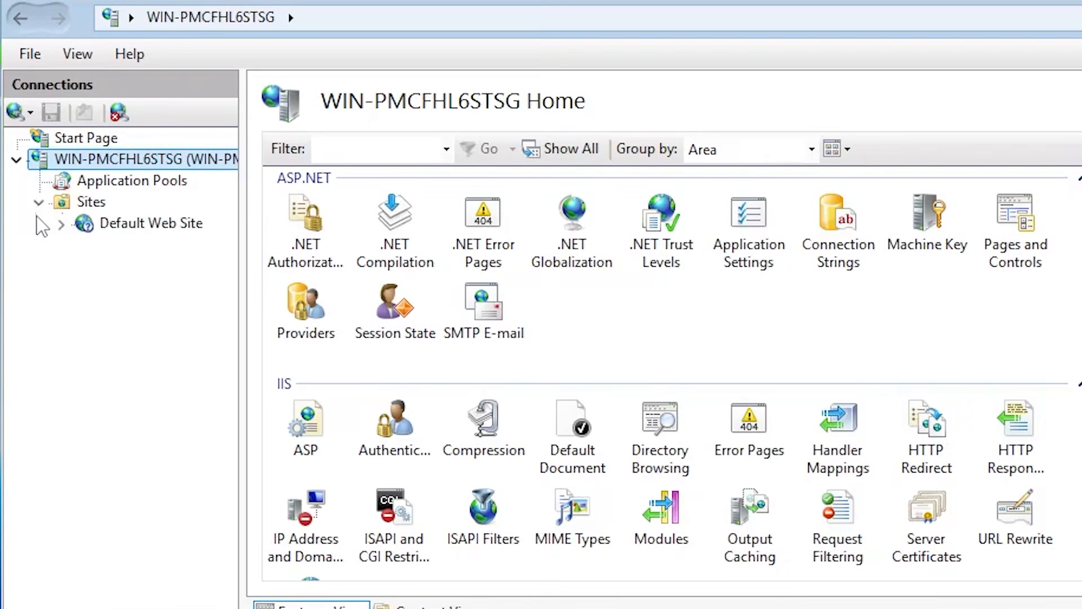
{"action": "left_click", "coordinate": [131, 231]}
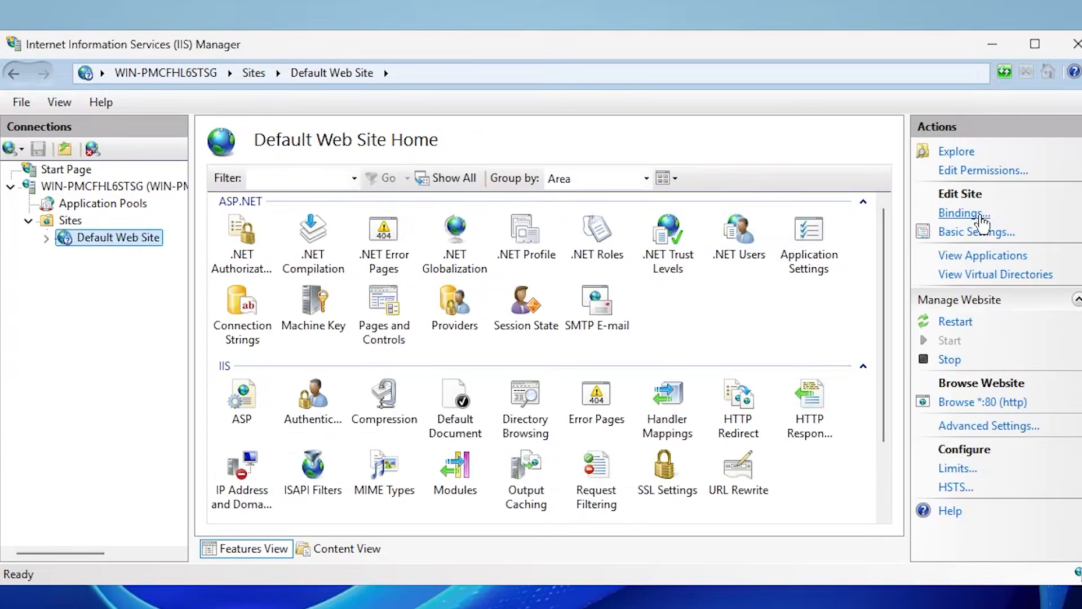
{"action": "left_click", "coordinate": [963, 214]}
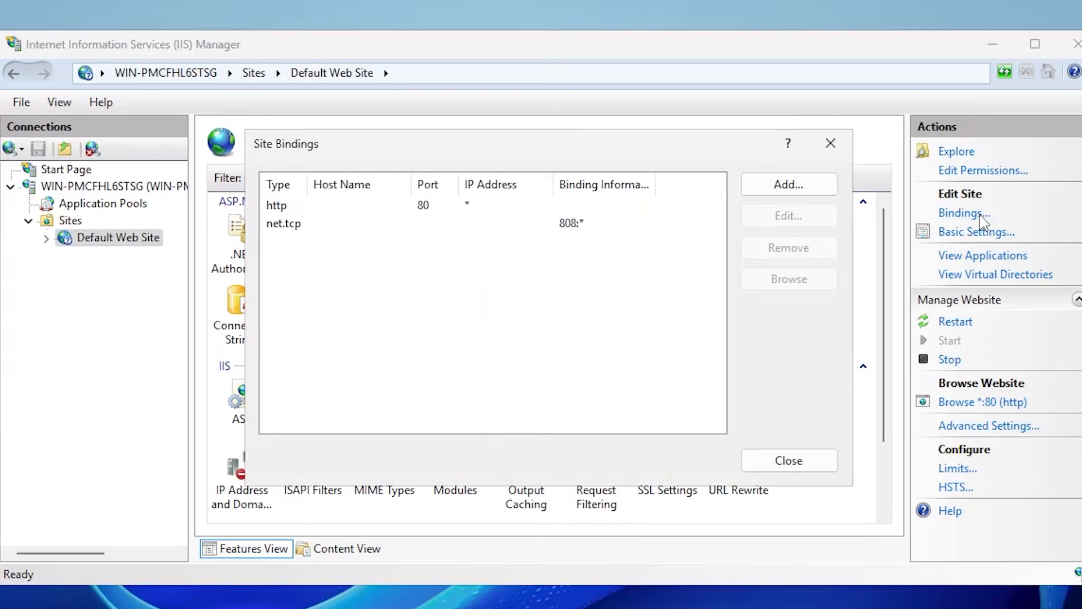
{"action": "left_click", "coordinate": [800, 187]}
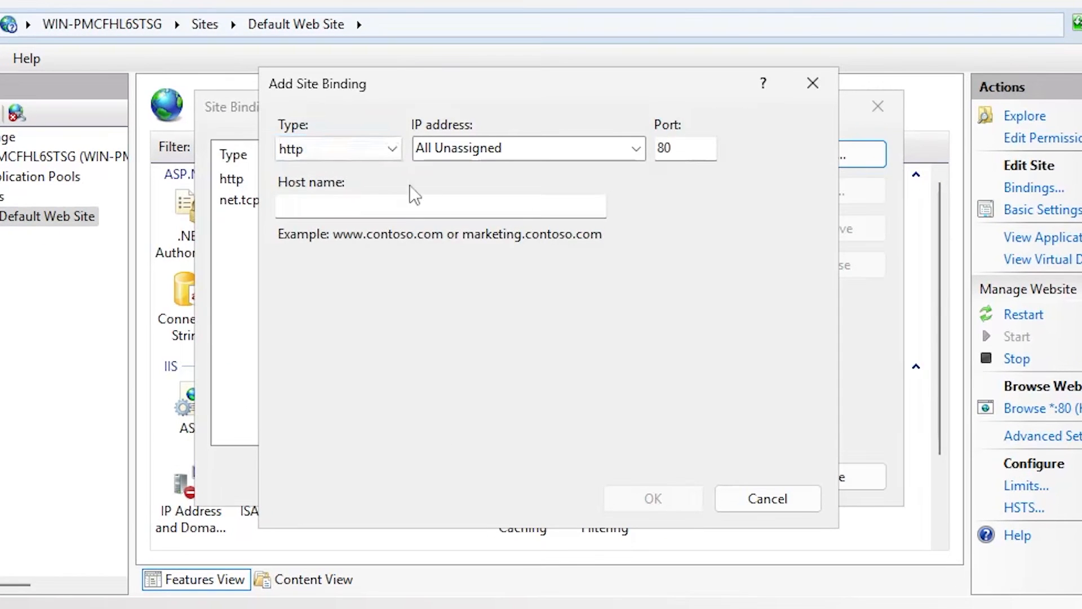
{"action": "left_click", "coordinate": [388, 147]}
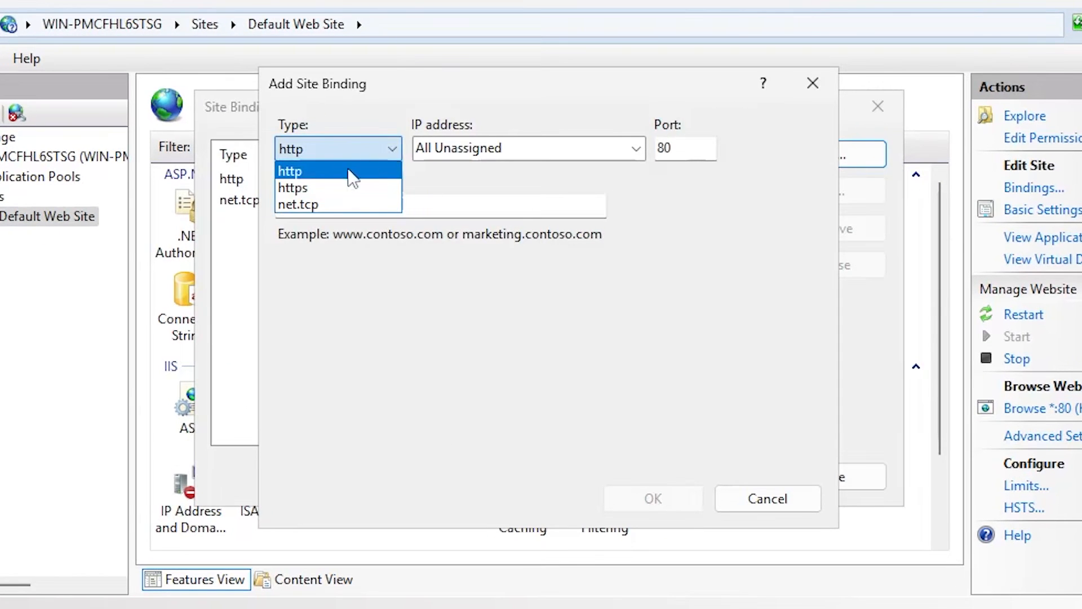
{"action": "left_click", "coordinate": [317, 189]}
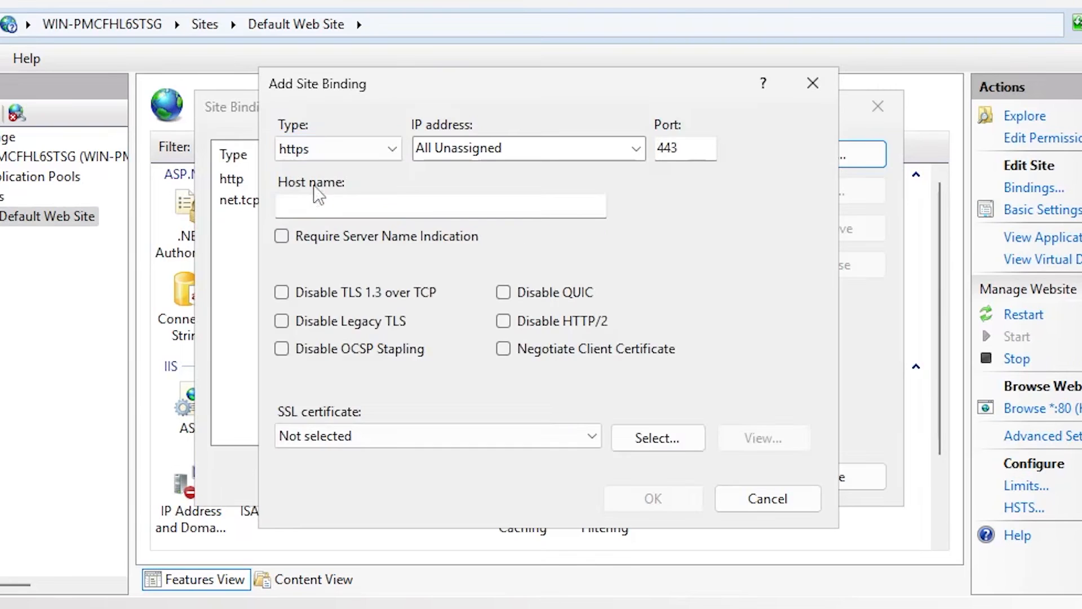
Step: Assign the 2025cormant-cs.net SSL certificate to the https binding, review the certificate's details, and save the binding
{"action": "left_click", "coordinate": [586, 436]}
{"action": "left_click", "coordinate": [448, 491]}
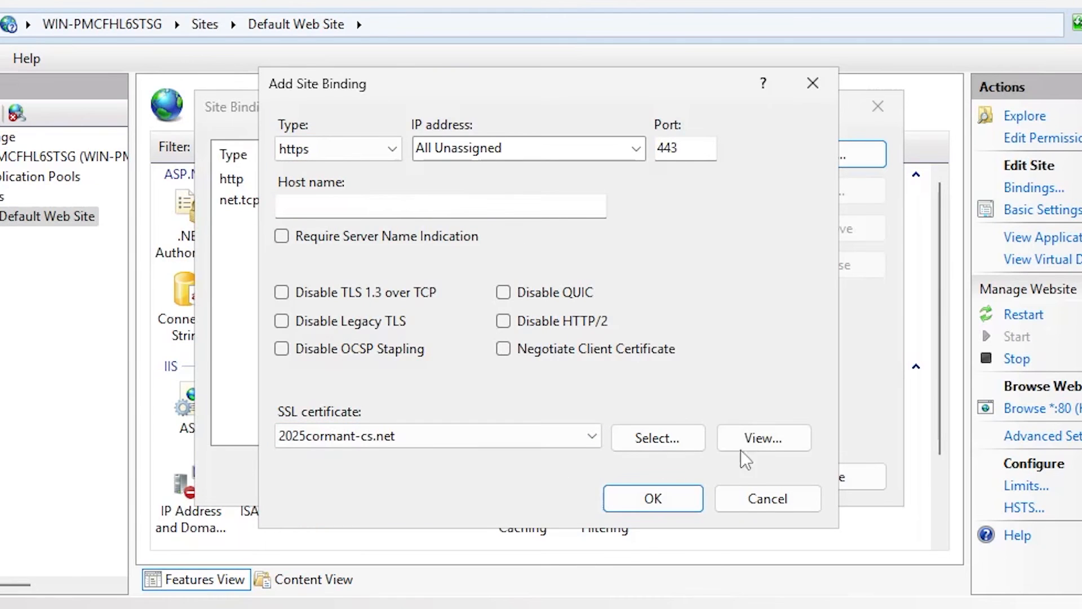
{"action": "left_click", "coordinate": [755, 440]}
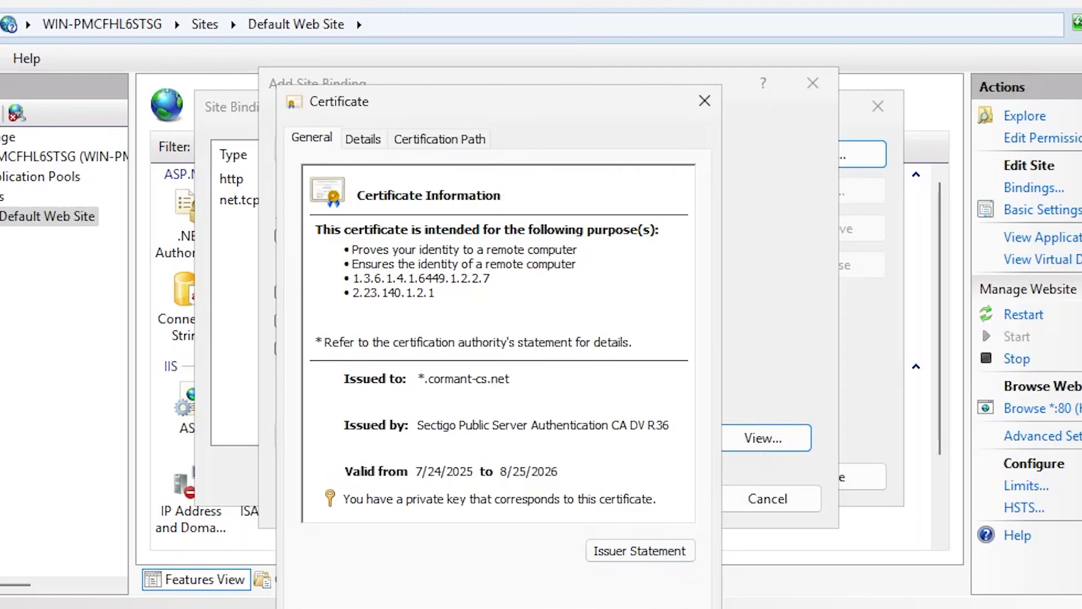
{"action": "key", "text": "Escape"}
{"action": "left_click", "coordinate": [648, 500]}
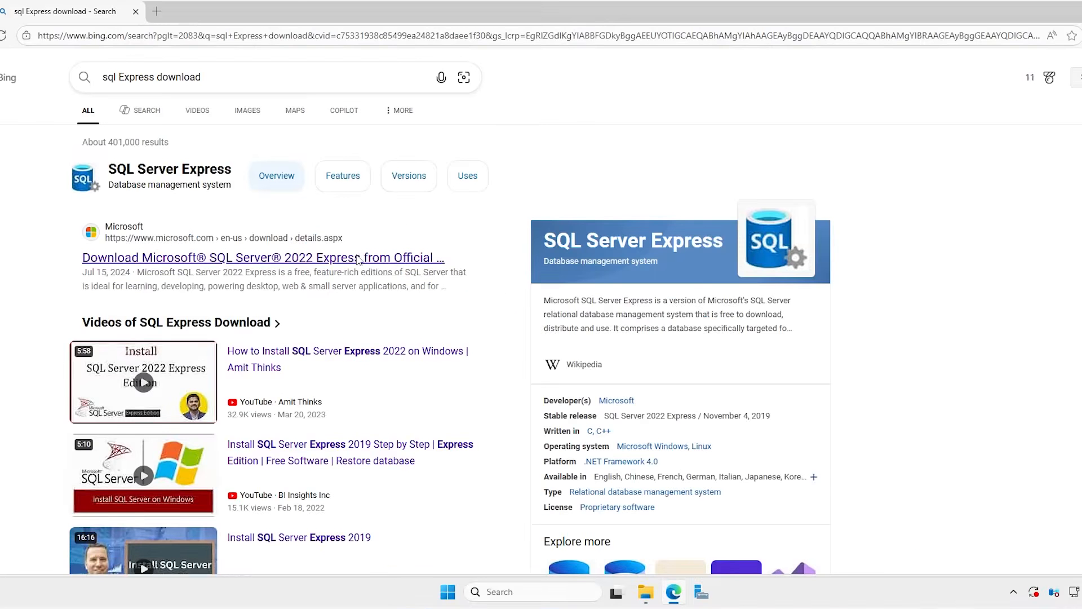
Step: Download the SQL Server 2022 Express installer from Microsoft's download page in the browser and launch it
{"action": "left_click", "coordinate": [358, 259]}
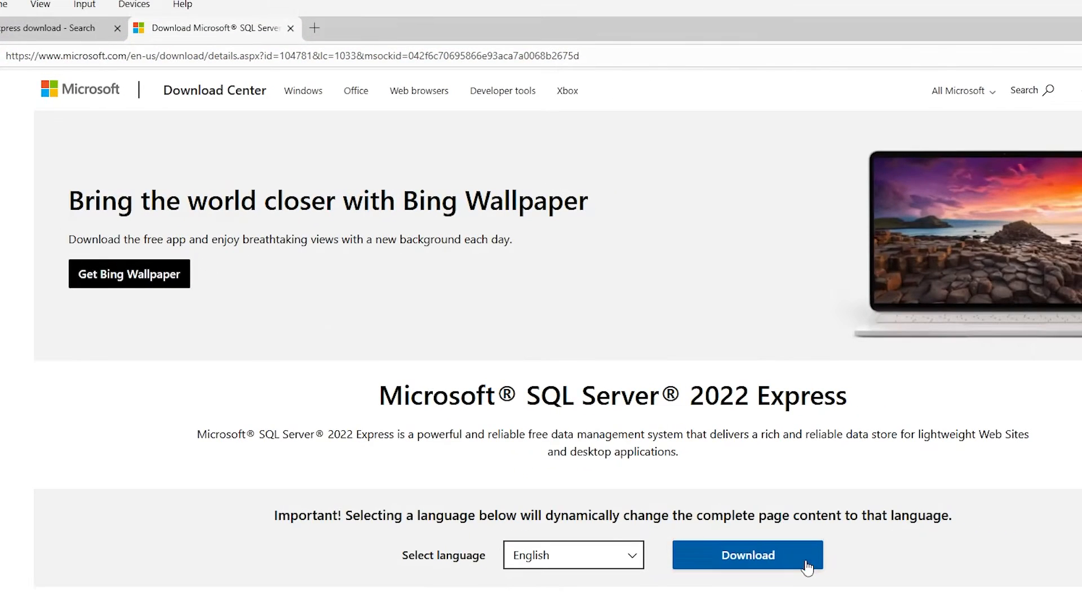
{"action": "left_click", "coordinate": [913, 591]}
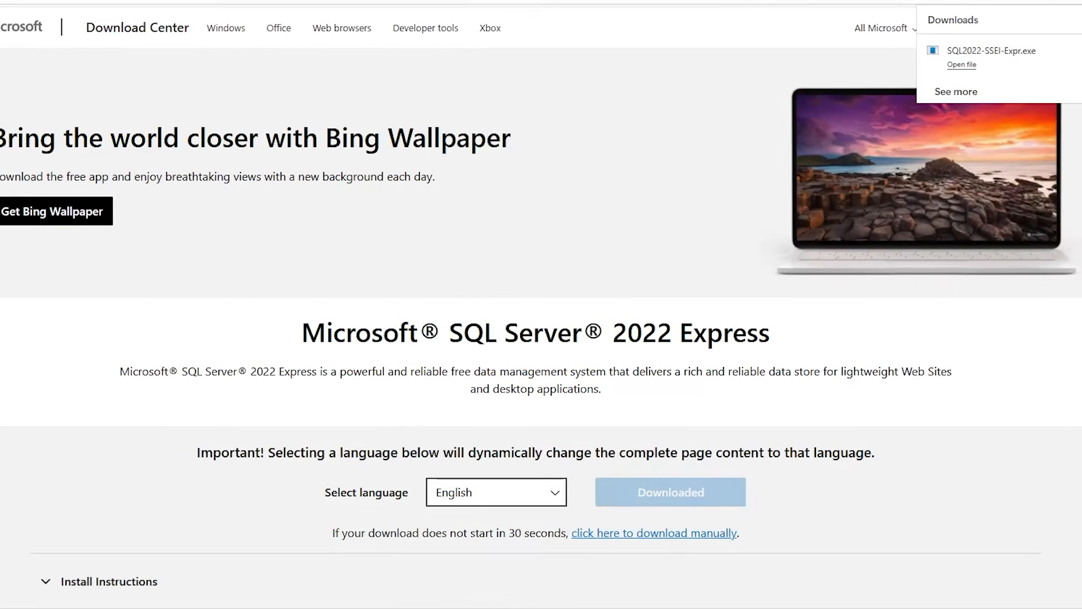
{"action": "left_click", "coordinate": [961, 65]}
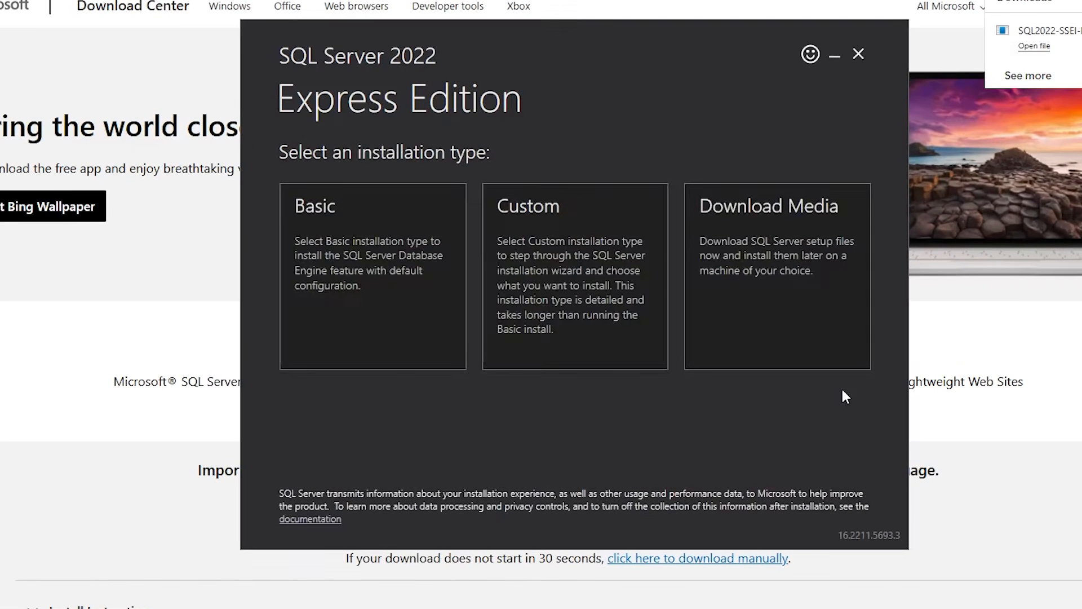
Step: Download the Express Advanced package as SQL Server installation media
{"action": "left_click", "coordinate": [768, 351]}
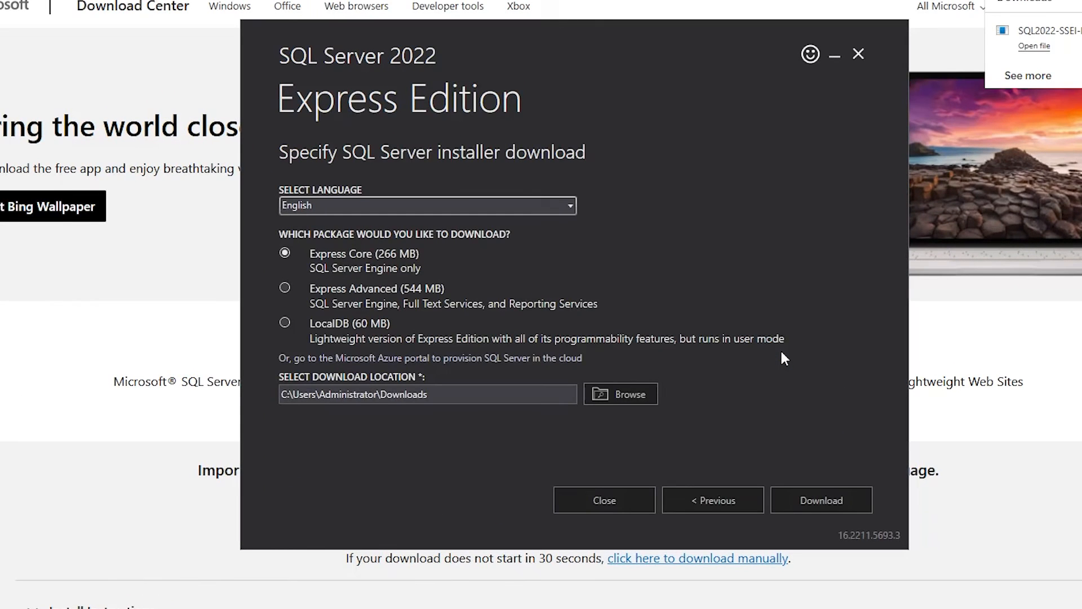
{"action": "left_click", "coordinate": [285, 289]}
{"action": "left_click", "coordinate": [853, 509]}
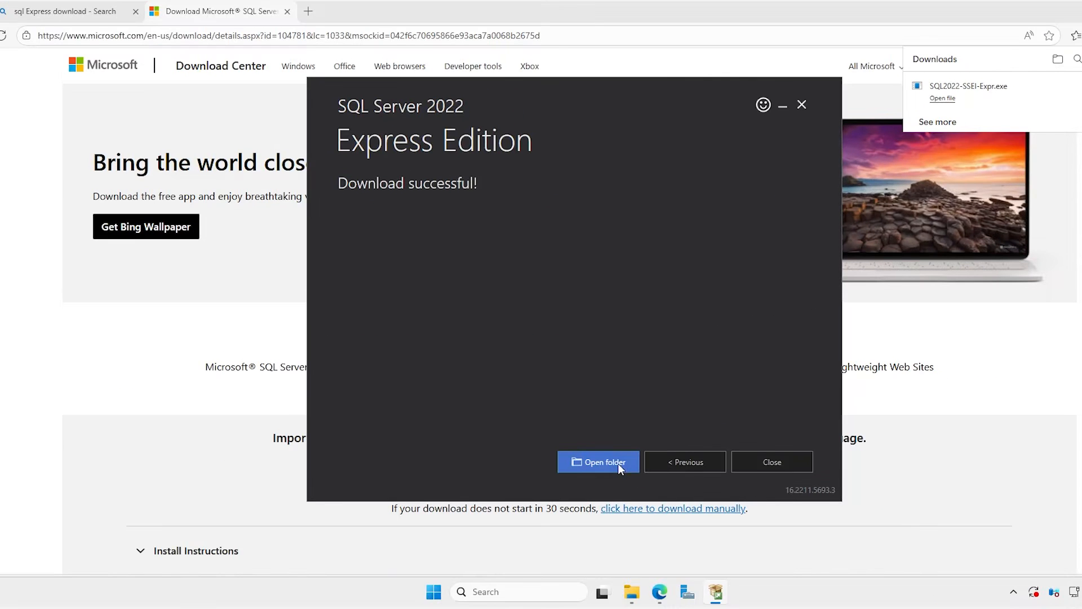
Step: Open the download folder, run SQLEXPRADV_x64_ENU.exe, and extract the setup files
{"action": "left_click", "coordinate": [618, 463]}
{"action": "double_click", "coordinate": [414, 282]}
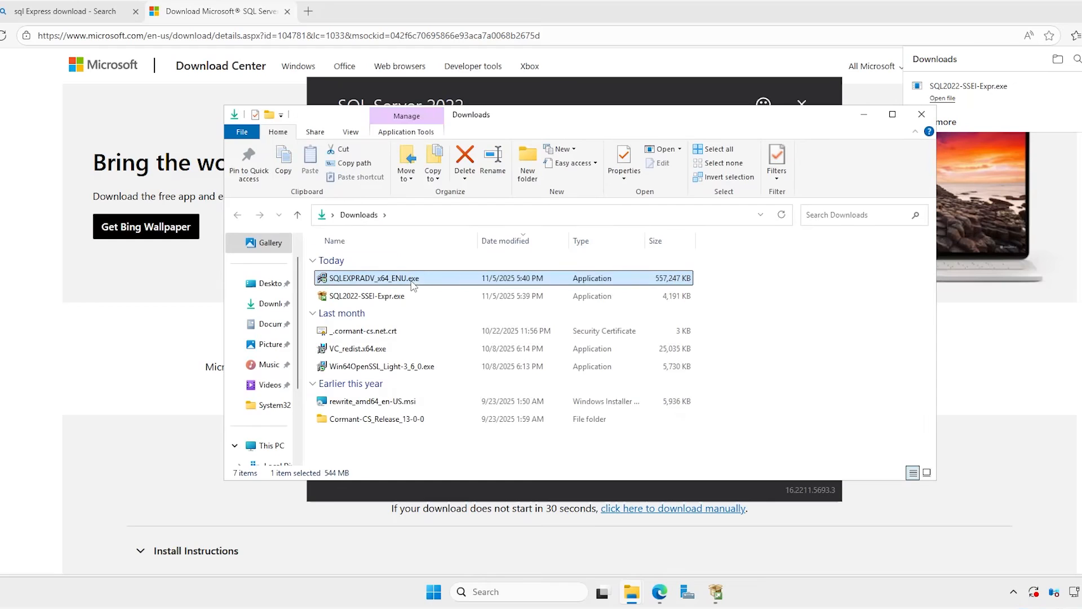
{"action": "left_click", "coordinate": [521, 318]}
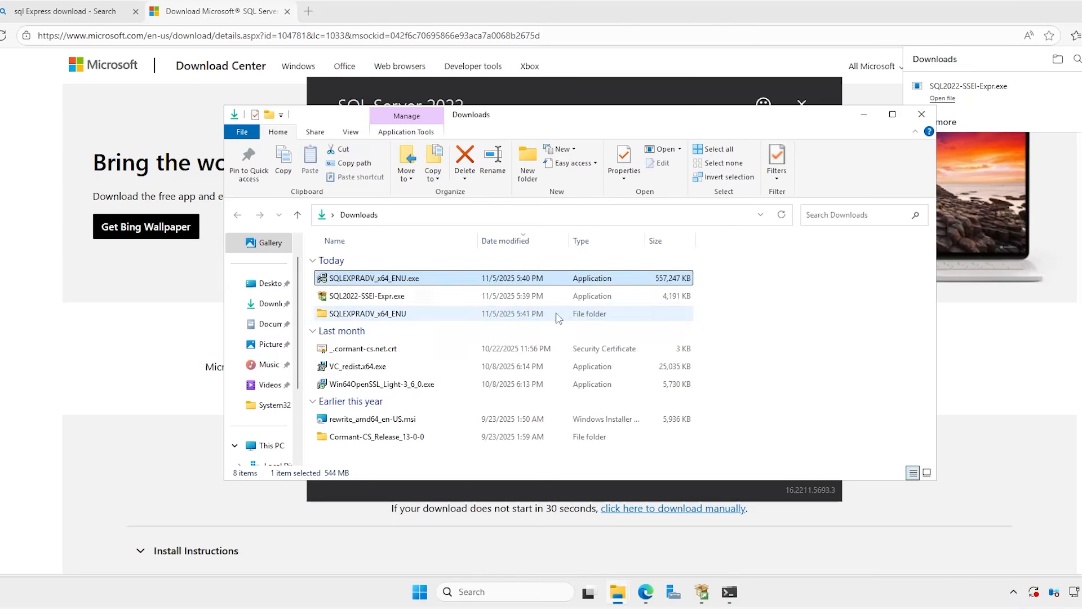
Step: Clear away the leftover download windows and start a new SQL Server standalone installation
{"action": "left_click", "coordinate": [864, 114]}
{"action": "left_click", "coordinate": [800, 457]}
{"action": "left_click", "coordinate": [563, 319]}
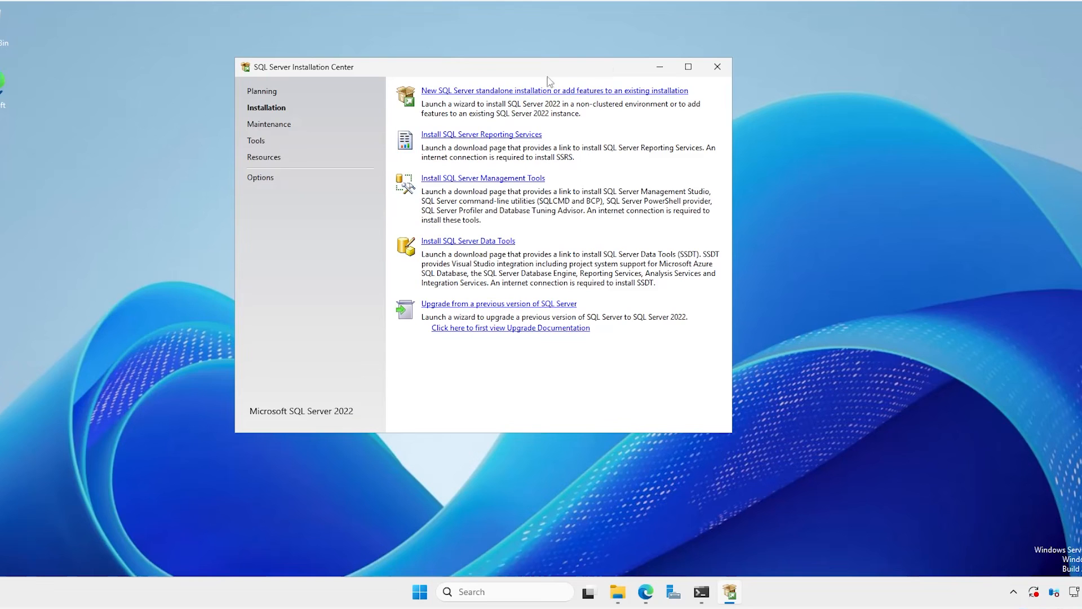
{"action": "left_click", "coordinate": [510, 90]}
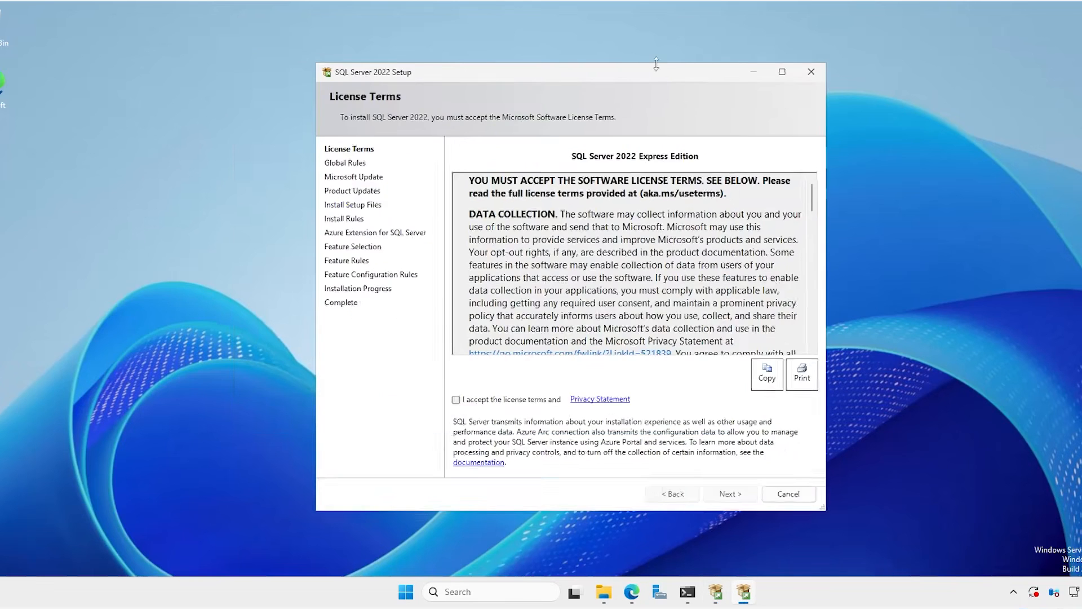
Step: Accept the SQL Server 2022 license terms and continue through the update and setup file pages
{"action": "left_click", "coordinate": [482, 422]}
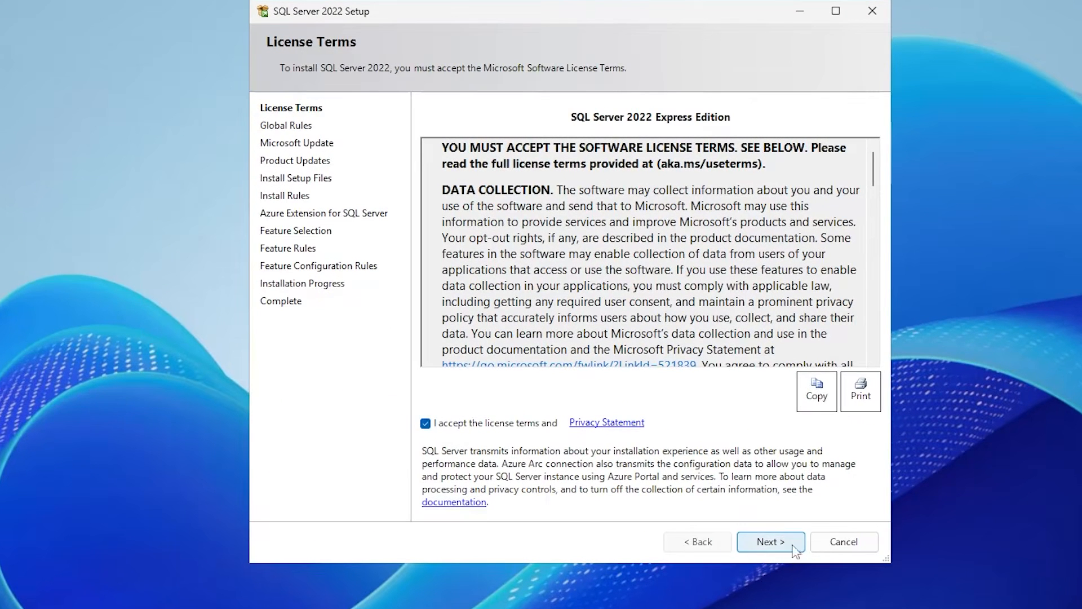
{"action": "left_click", "coordinate": [770, 541]}
{"action": "left_click", "coordinate": [780, 547]}
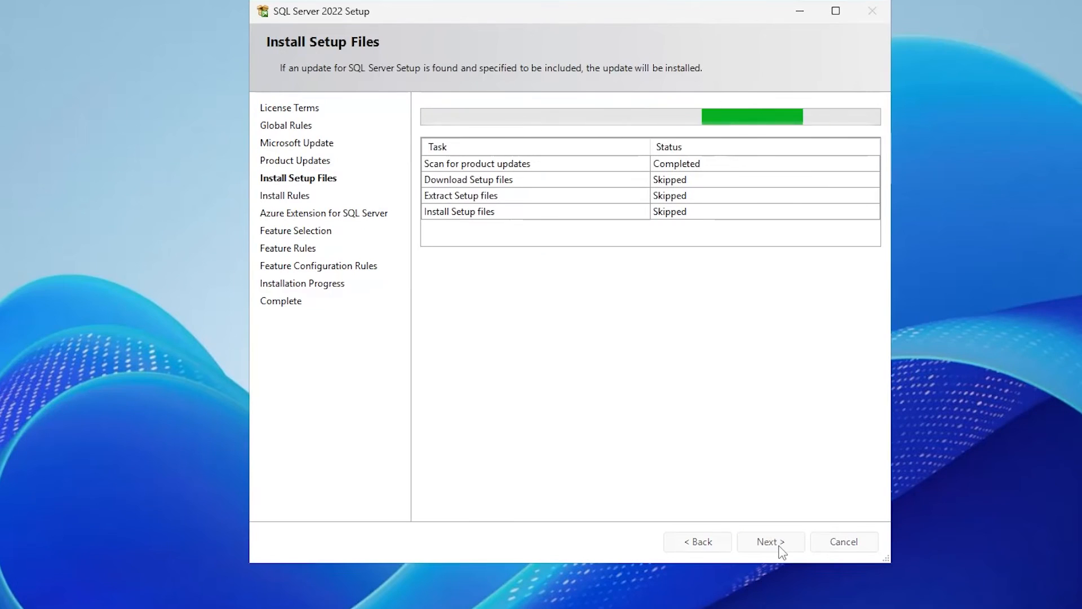
{"action": "left_click", "coordinate": [780, 545]}
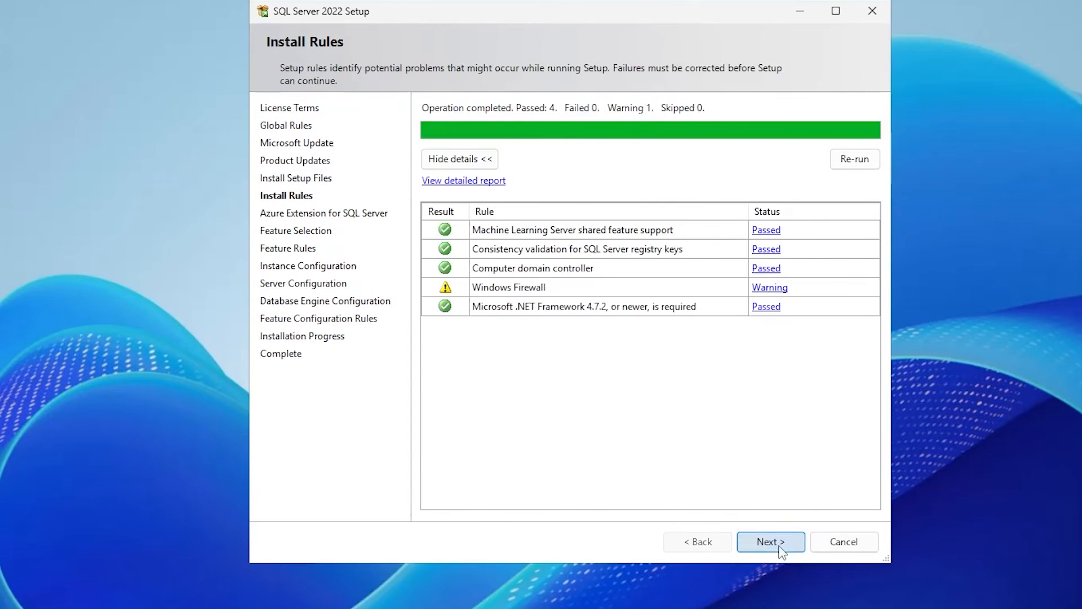
Step: Leave out the Azure Extension for SQL Server and keep the default features, instance configuration and service accounts
{"action": "left_click", "coordinate": [428, 112]}
{"action": "left_click", "coordinate": [769, 541]}
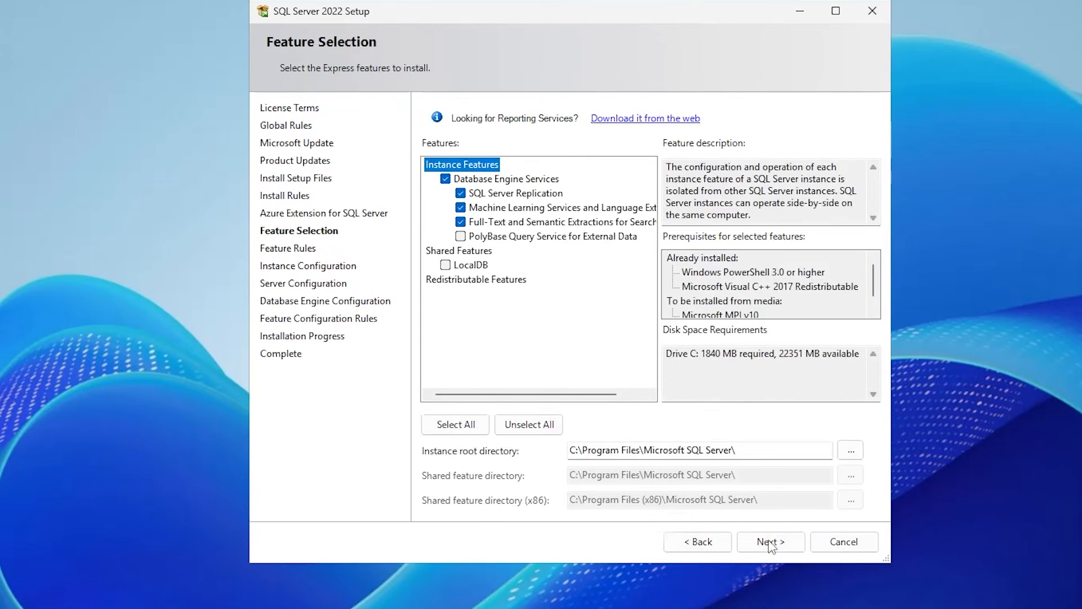
{"action": "left_click", "coordinate": [770, 542]}
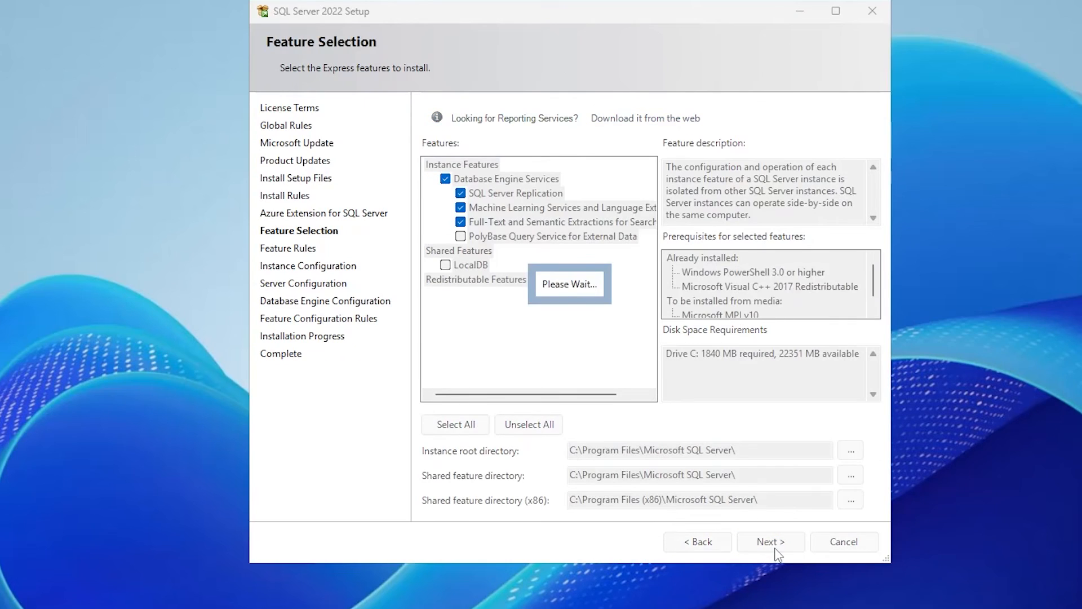
{"action": "left_click", "coordinate": [776, 545]}
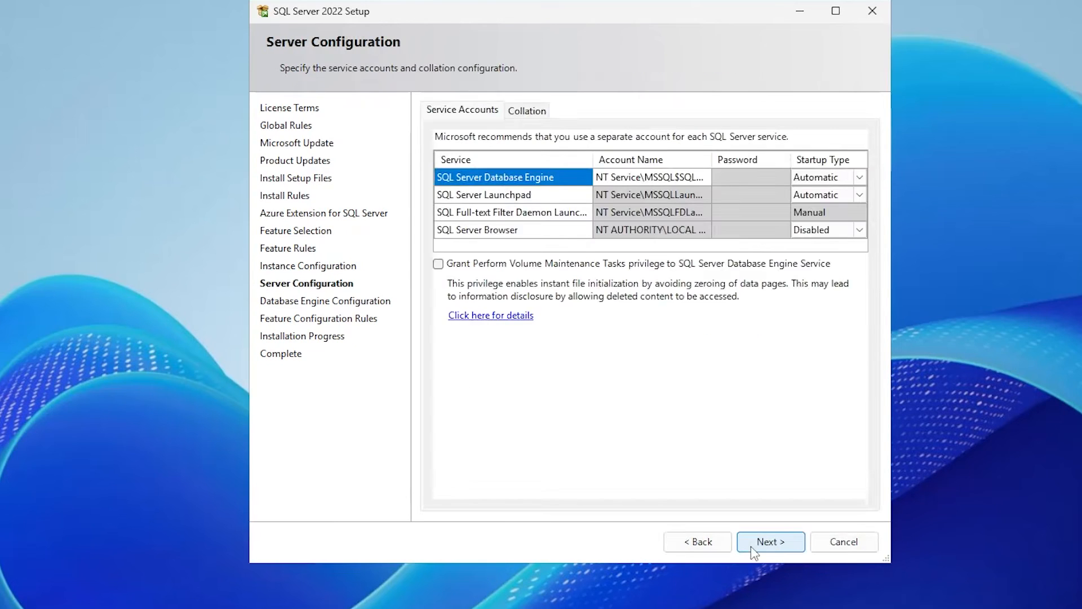
{"action": "left_click", "coordinate": [760, 548]}
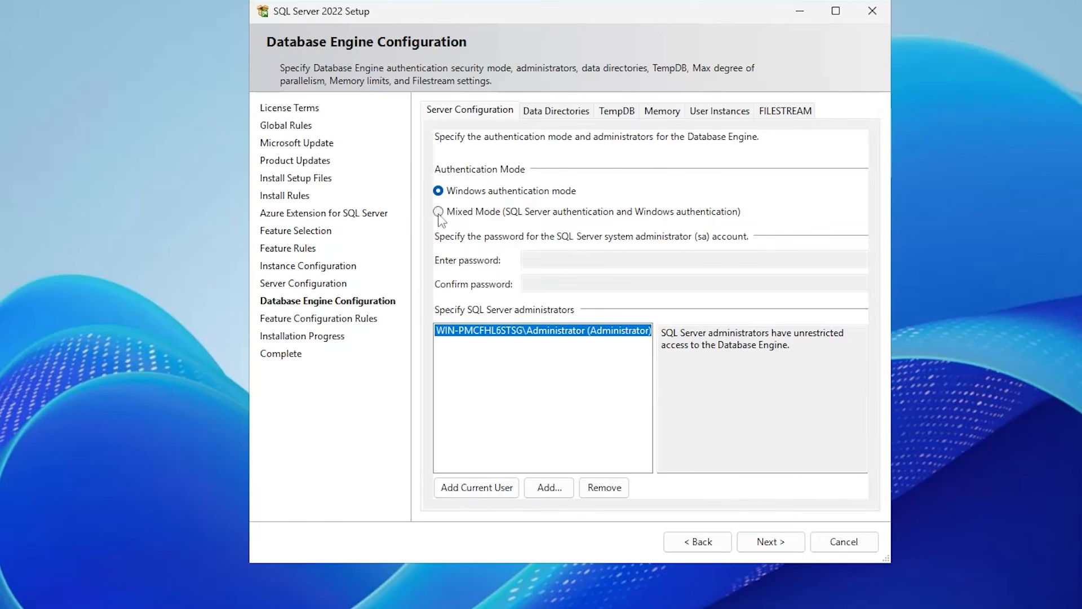
Step: Choose Mixed Mode authentication, enter and confirm the sa account password, and continue the SQL Server installation
{"action": "left_click", "coordinate": [478, 212]}
{"action": "left_click", "coordinate": [597, 263]}
{"action": "type", "text": "•••••••••"}
{"action": "key", "text": "Tab"}
{"action": "type", "text": "•"}
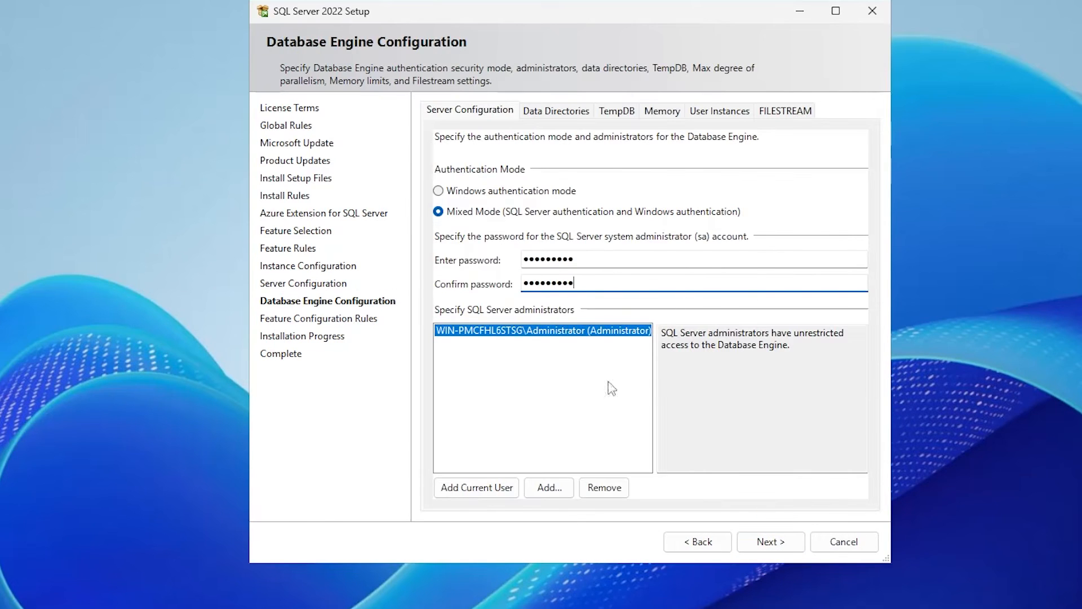
{"action": "left_click", "coordinate": [769, 541]}
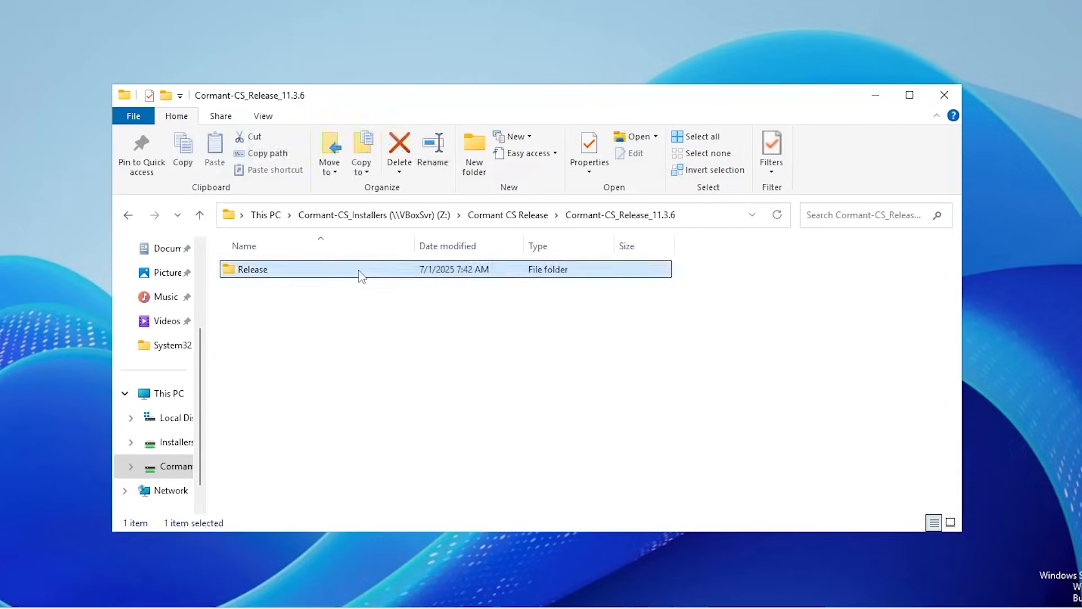
Step: Open the MSI folder inside Cormant-CS_Release_11.3.6\Release and run the Server_x64 installer, minimizing the folder window
{"action": "double_click", "coordinate": [360, 271]}
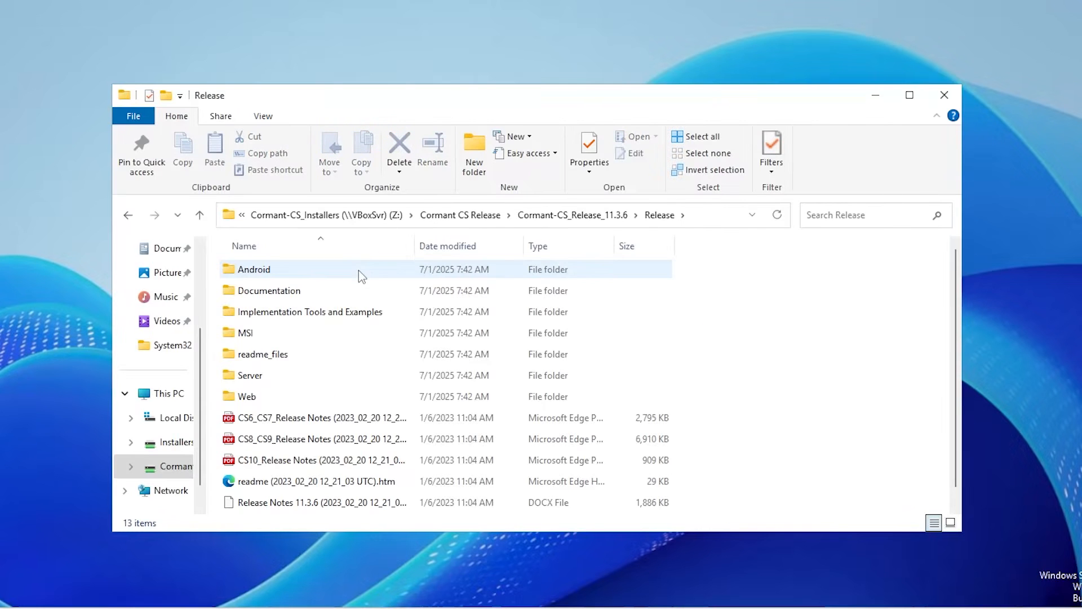
{"action": "double_click", "coordinate": [282, 334]}
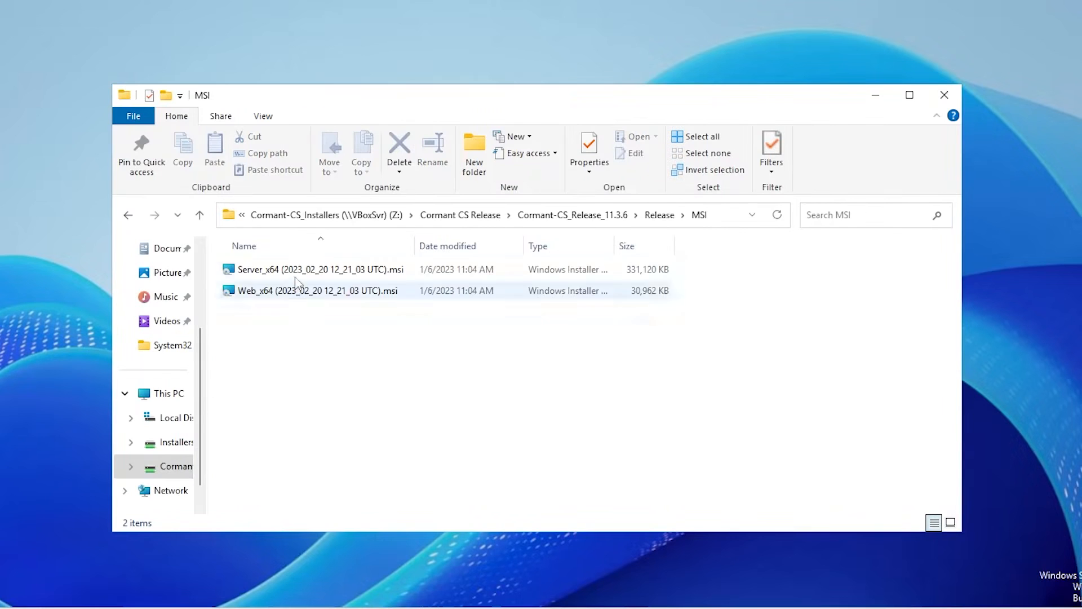
{"action": "double_click", "coordinate": [296, 271]}
{"action": "left_click", "coordinate": [615, 285]}
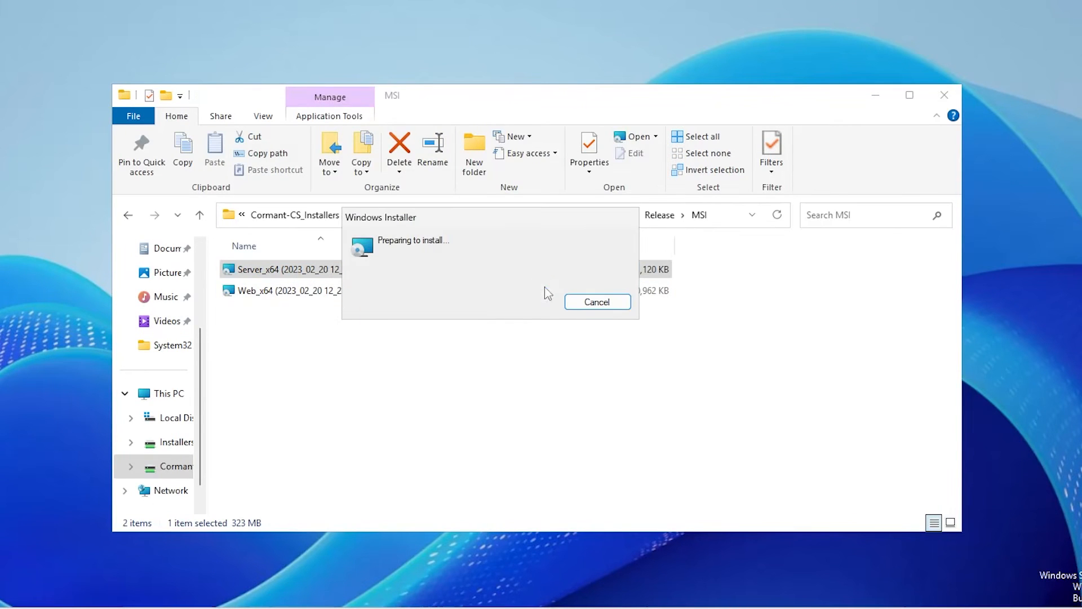
{"action": "left_click", "coordinate": [874, 94]}
Step: Proceed past the Cormant-CS Server Setup welcome page and accept the End-User License Agreement
{"action": "left_click", "coordinate": [582, 387]}
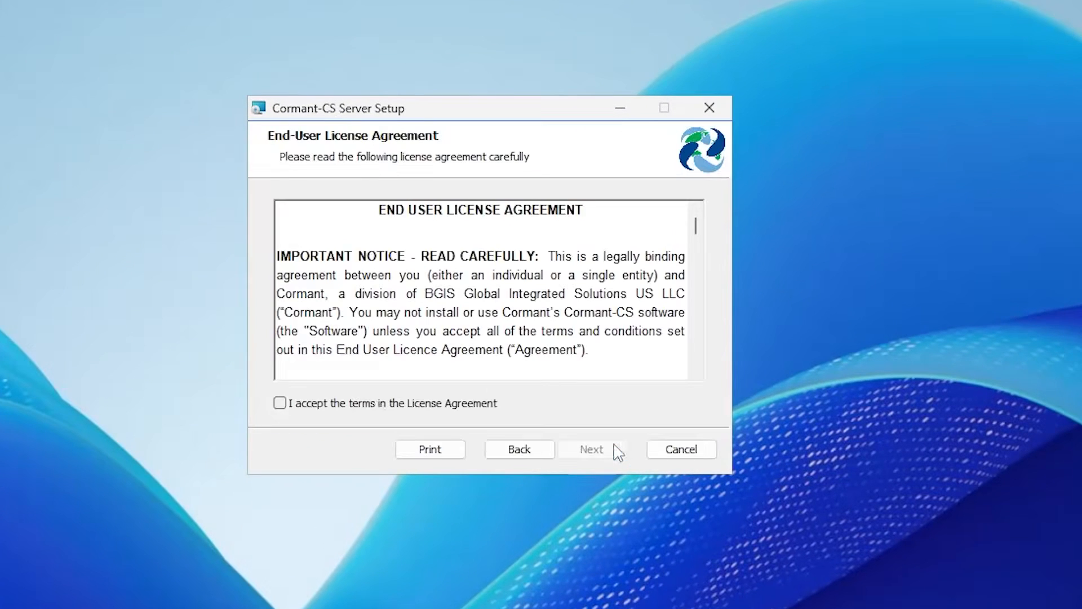
{"action": "left_click", "coordinate": [379, 404]}
{"action": "left_click", "coordinate": [587, 458]}
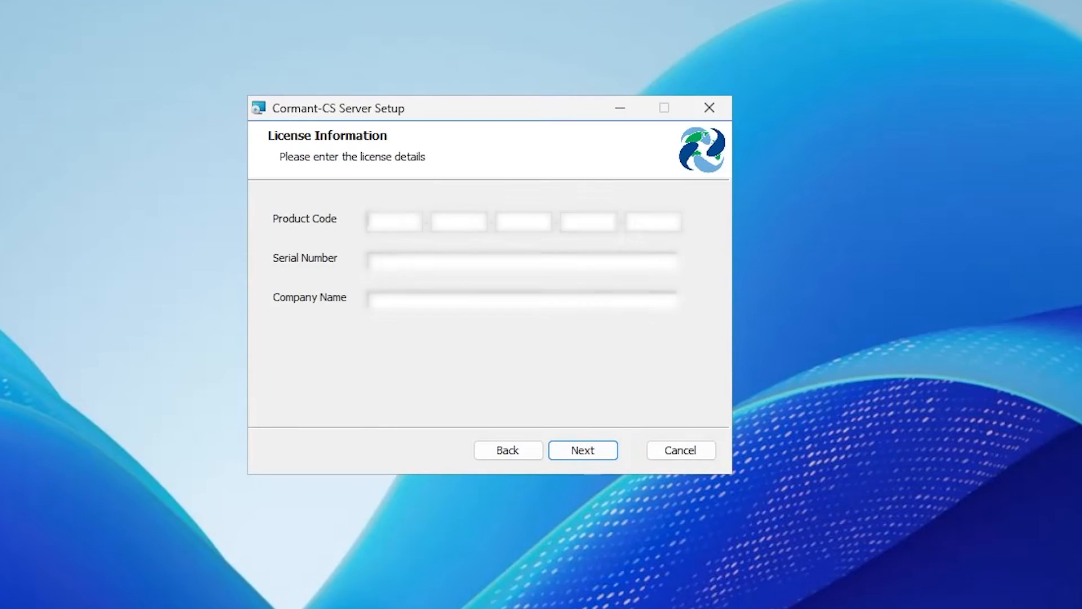
Step: Paste the product code, serial number and company name into the license details and continue the Cormant-CS Server installation
{"action": "key", "text": "ctrl+v"}
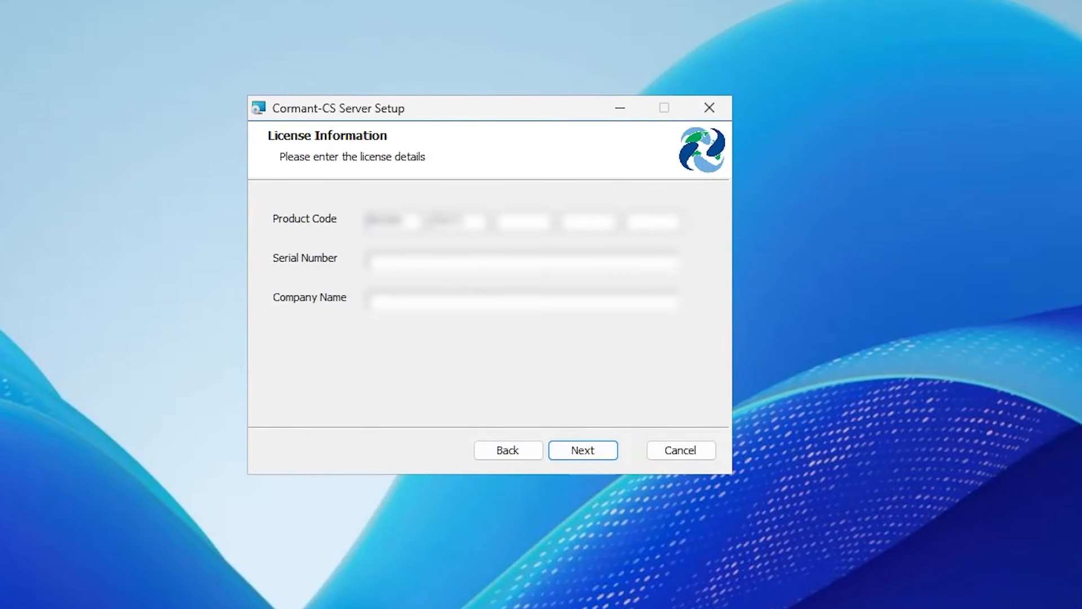
{"action": "key", "text": "ctrl+v"}
{"action": "key", "text": "ctrl+v"}
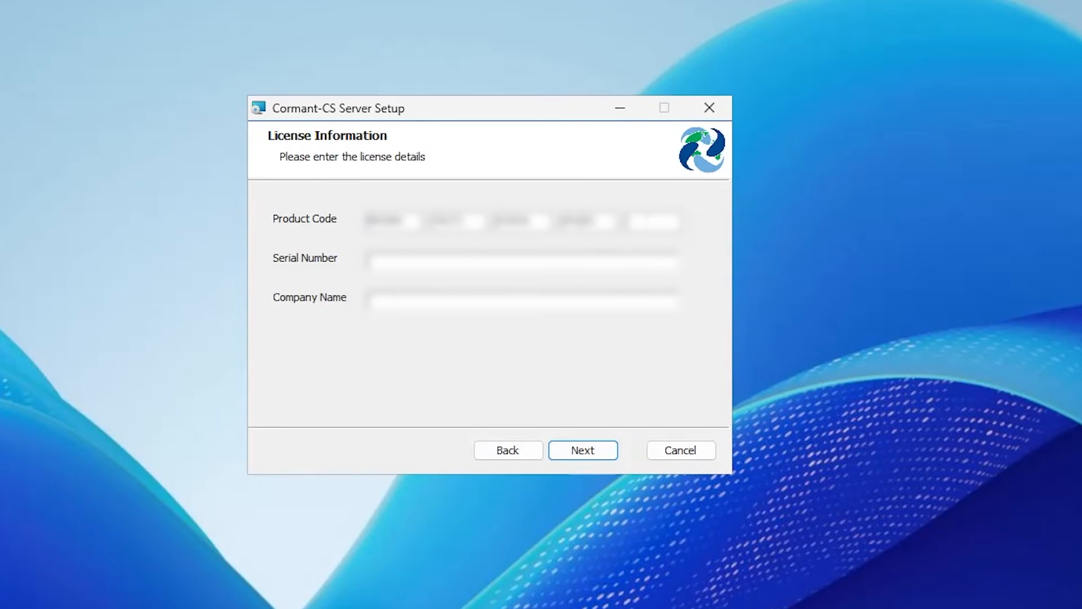
{"action": "key", "text": "ctrl+v"}
{"action": "key", "text": "ctrl+v"}
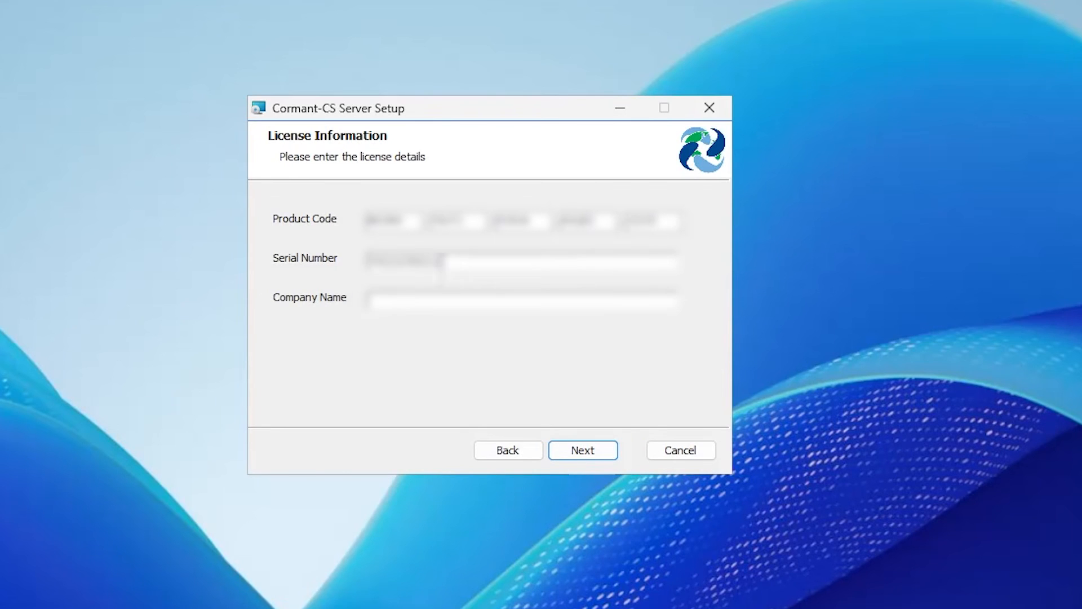
{"action": "key", "text": "ctrl+v"}
{"action": "left_click", "coordinate": [591, 454]}
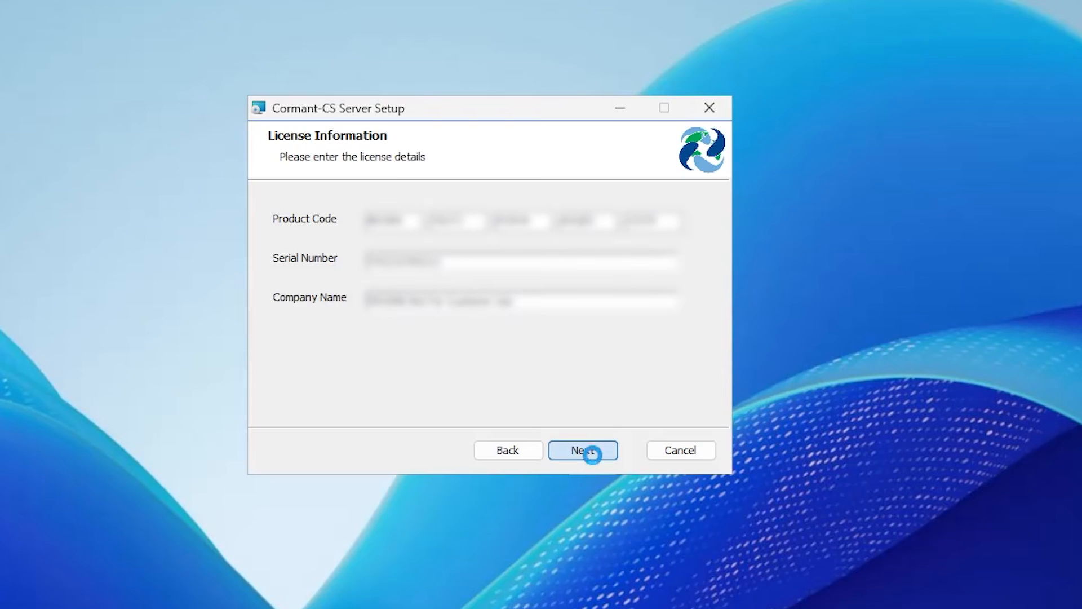
{"action": "left_click", "coordinate": [591, 454]}
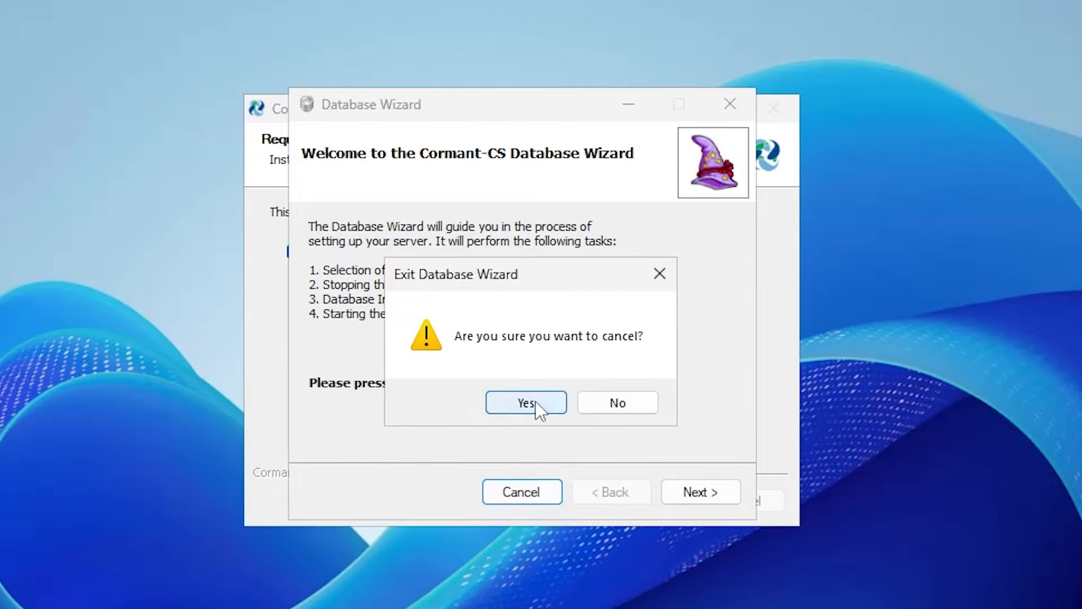
Step: Exit the Database Wizard each time it appears without starting the Business Services, and close the Cormant-CS Business Server Bootstrapper
{"action": "left_click", "coordinate": [536, 401]}
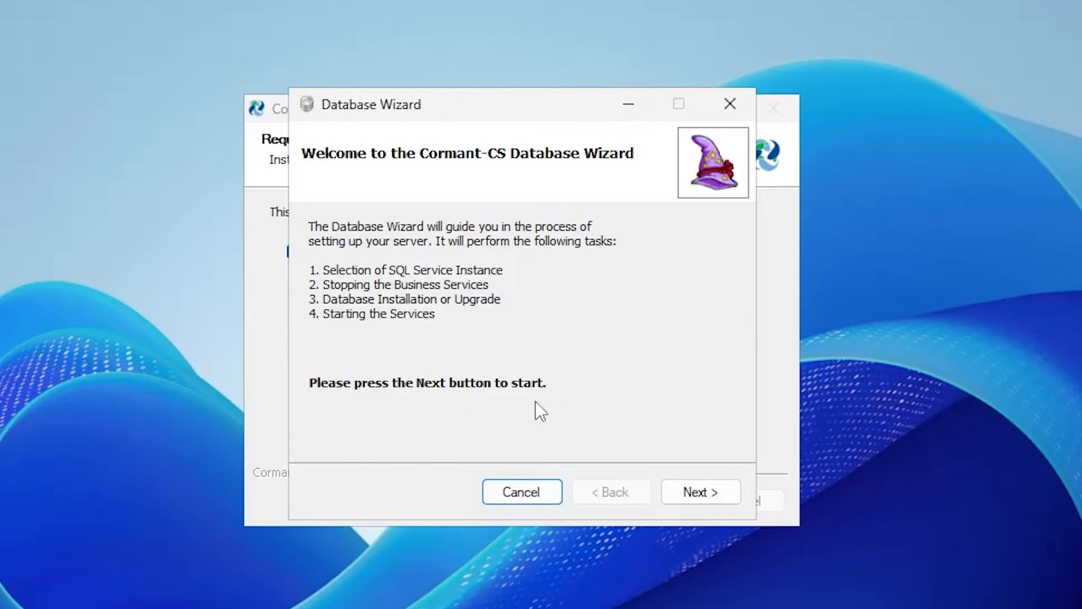
{"action": "left_click", "coordinate": [696, 389]}
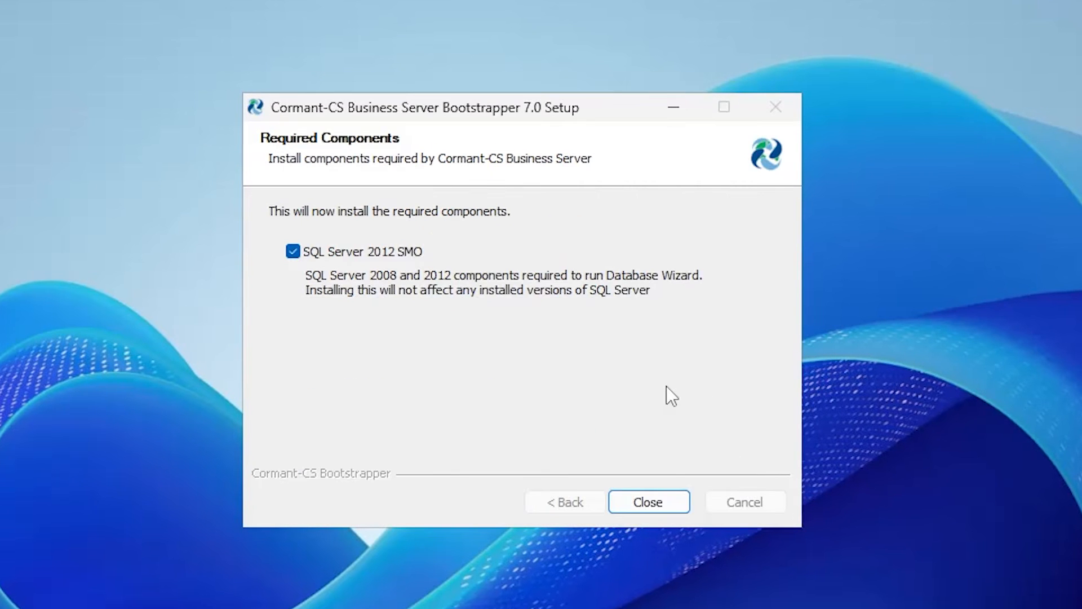
{"action": "left_click", "coordinate": [648, 501]}
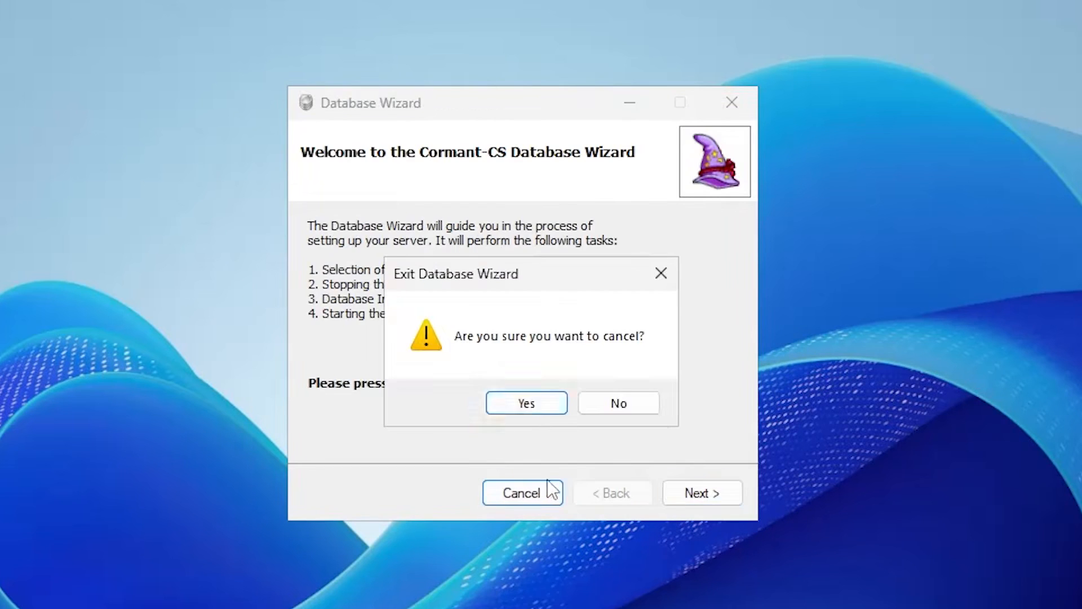
{"action": "left_click", "coordinate": [527, 402]}
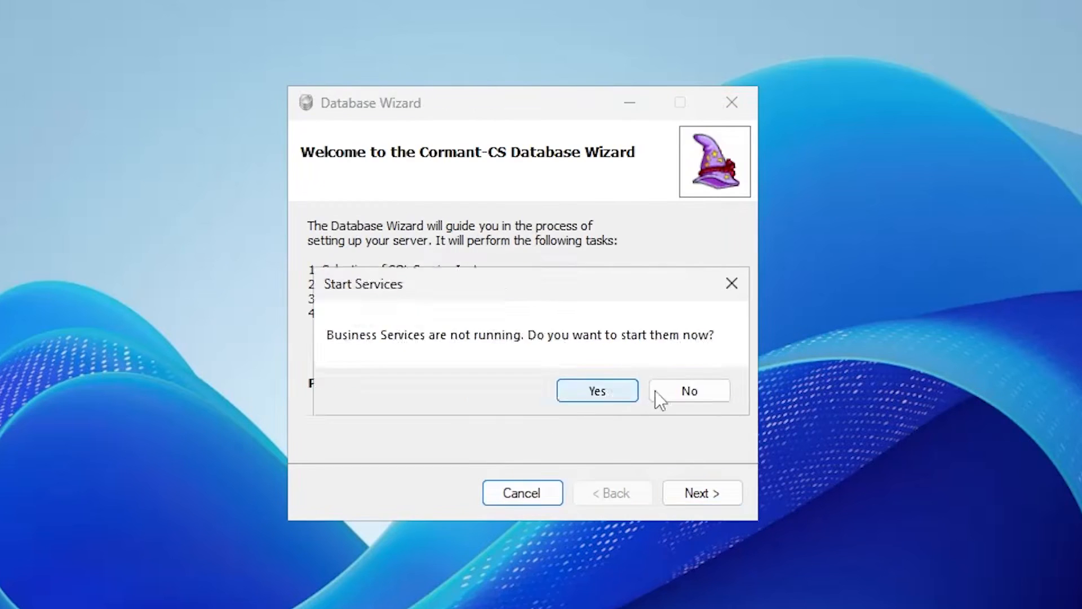
{"action": "left_click", "coordinate": [667, 388]}
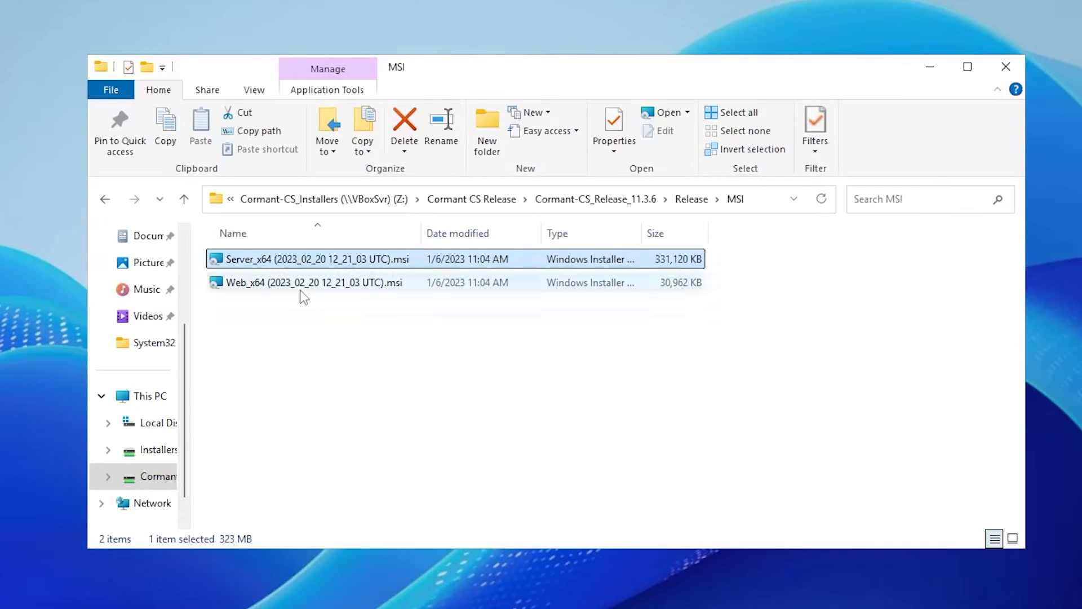
Step: Run the Web_x64 installer from the MSI folder and minimize the folder window
{"action": "double_click", "coordinate": [300, 288]}
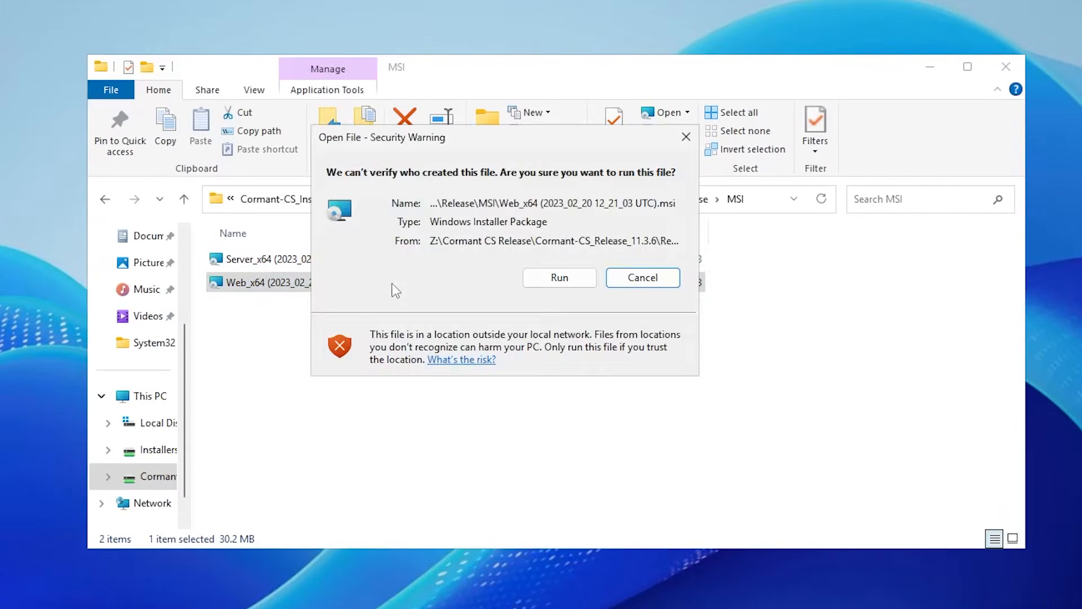
{"action": "left_click", "coordinate": [550, 283]}
{"action": "left_click", "coordinate": [939, 64]}
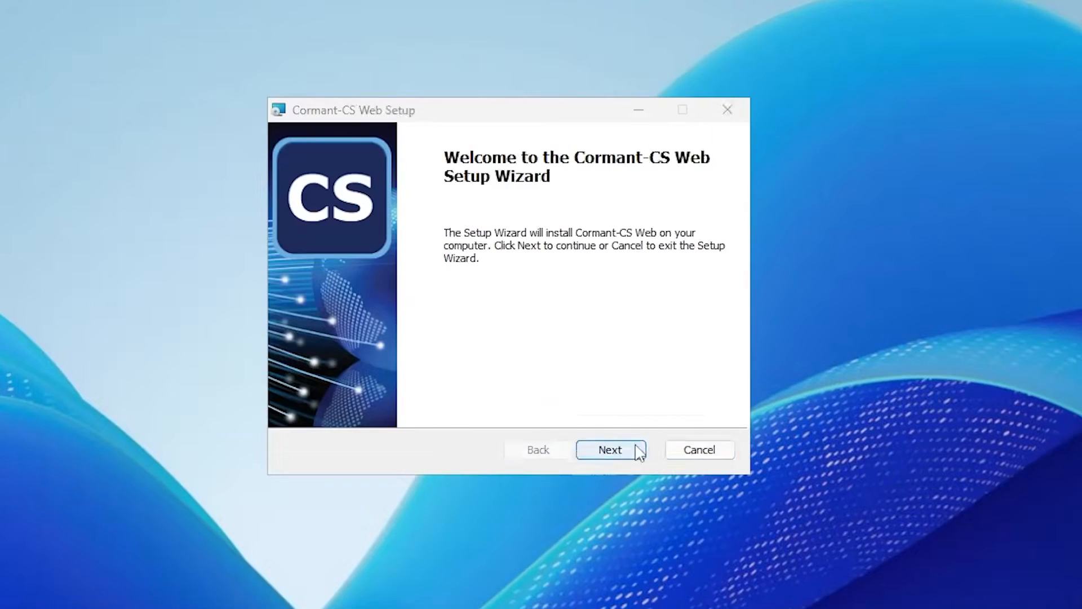
Step: Go through the Cormant-CS Web Setup Wizard to install Cormant-CS Web
{"action": "left_click", "coordinate": [614, 451]}
{"action": "left_click", "coordinate": [476, 398]}
{"action": "left_click", "coordinate": [625, 454]}
{"action": "left_click", "coordinate": [298, 402]}
{"action": "left_click", "coordinate": [607, 453]}
{"action": "left_click", "coordinate": [606, 452]}
{"action": "left_click", "coordinate": [605, 451]}
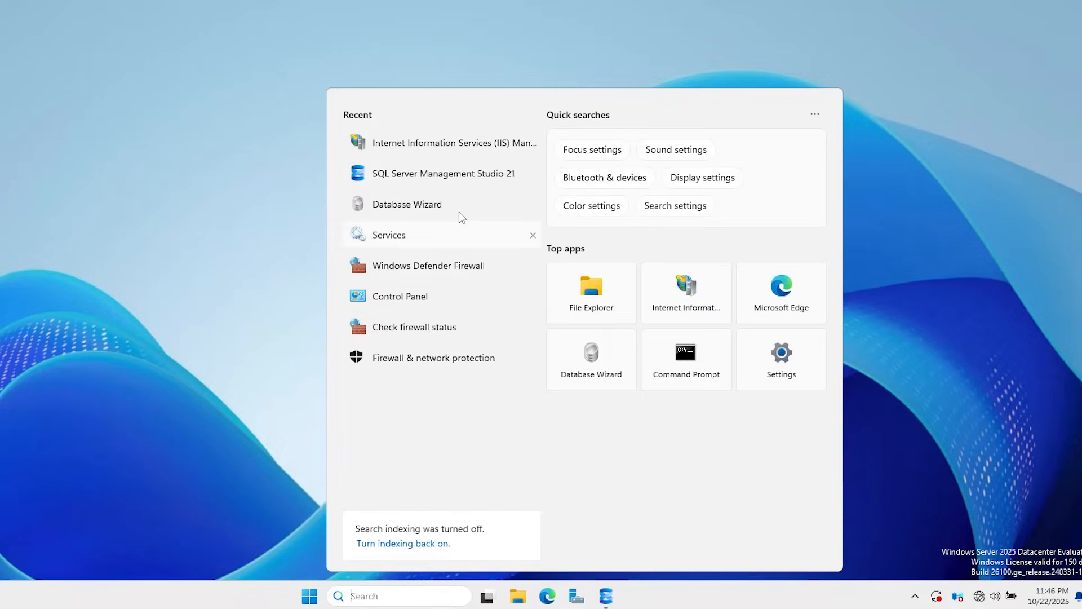
Step: Launch the Database Wizard and connect it to the SQLEXPRESS instance's CormantCS database with Windows Authentication, continuing past the service options
{"action": "left_click", "coordinate": [529, 205]}
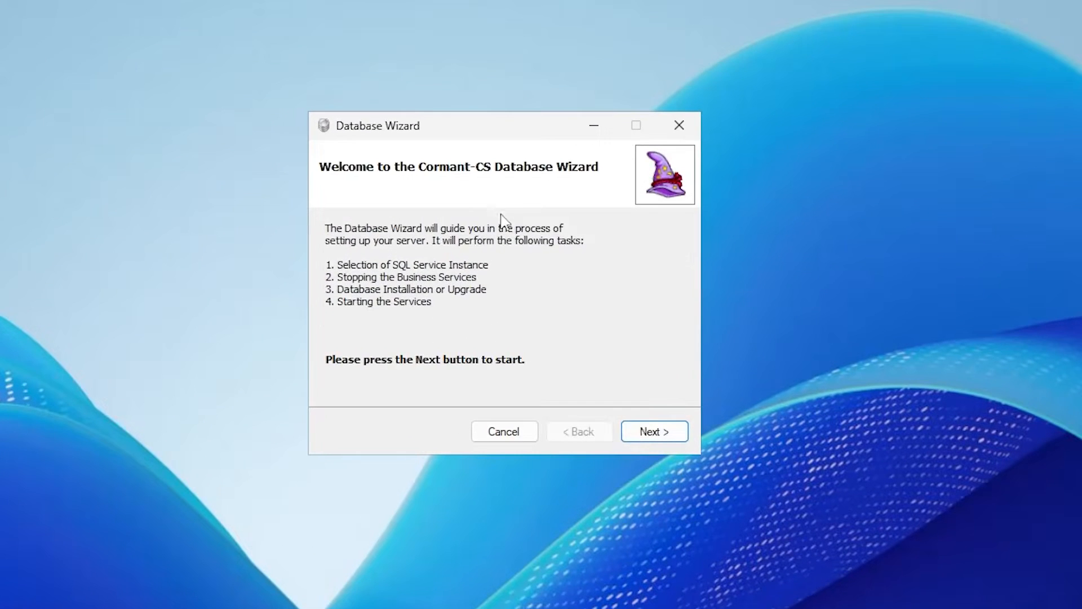
{"action": "left_click", "coordinate": [651, 439]}
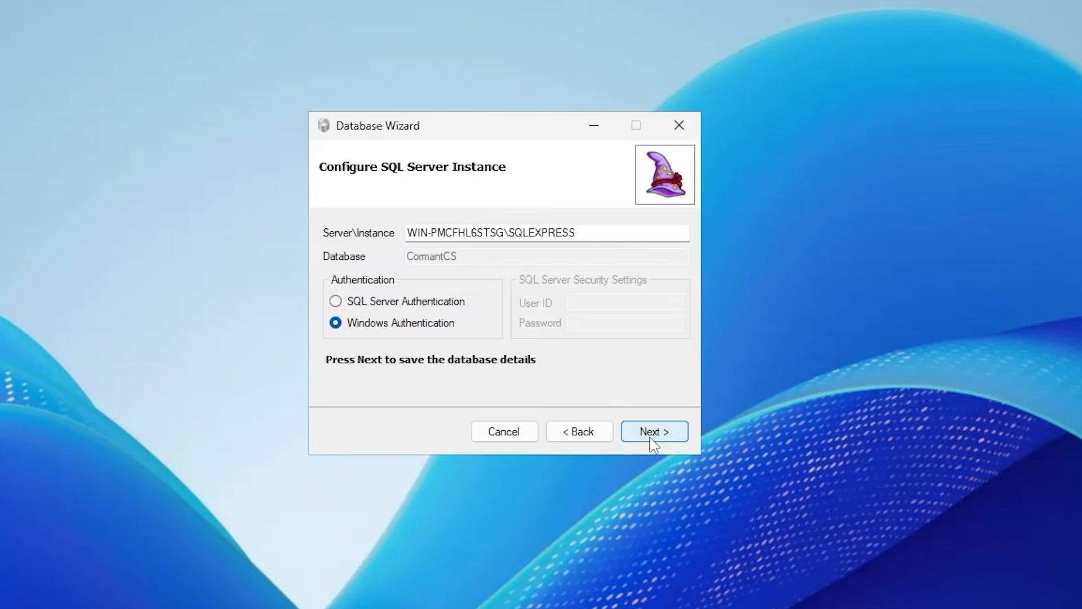
{"action": "left_click", "coordinate": [653, 439]}
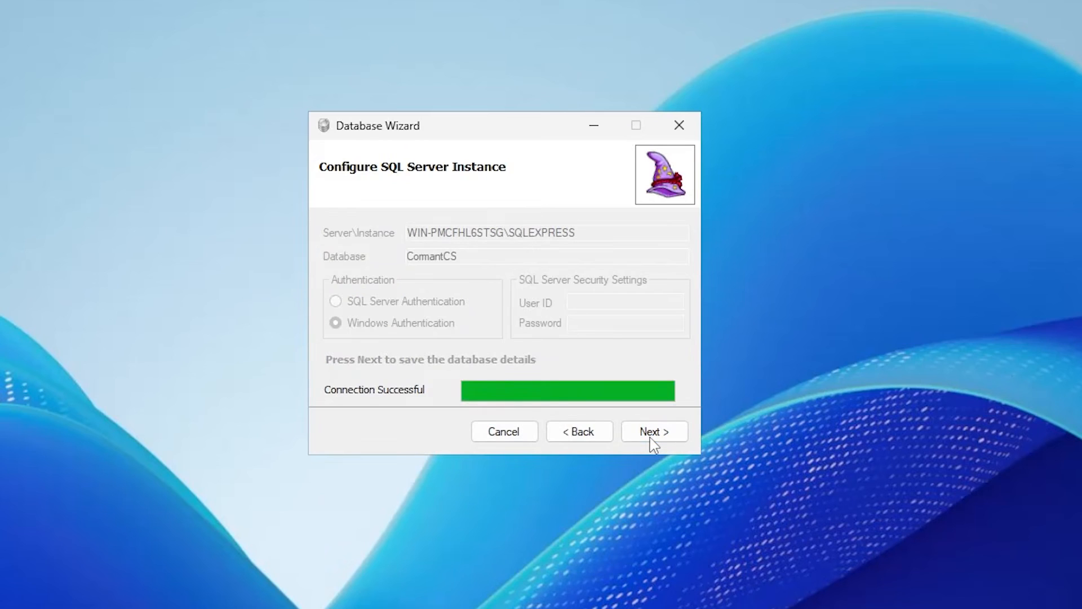
{"action": "left_click", "coordinate": [652, 440]}
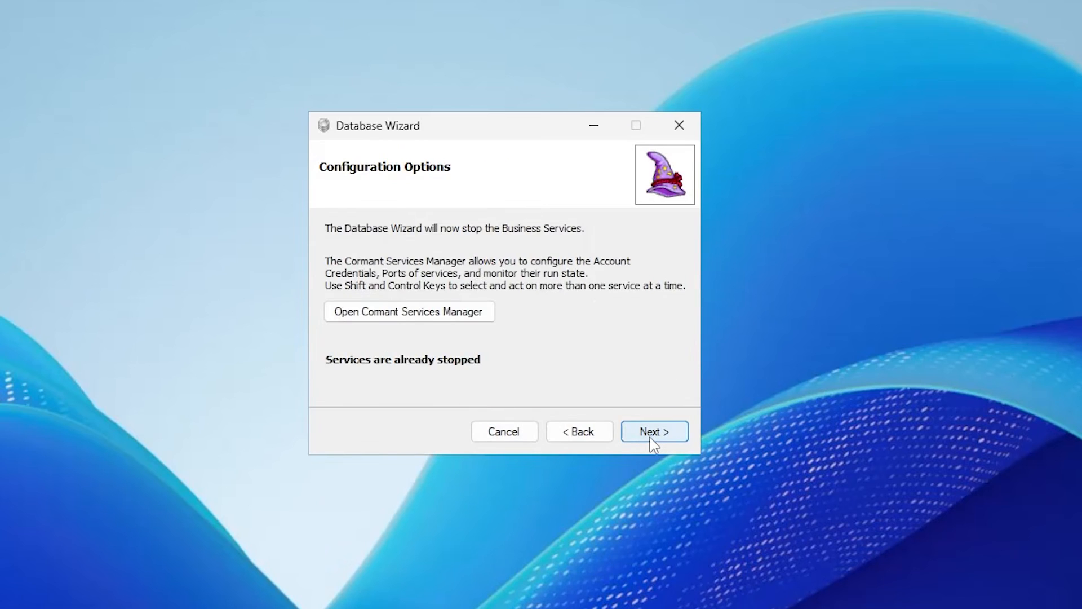
{"action": "left_click", "coordinate": [653, 442]}
Step: Load the demo database in the Database Wizard without overwriting the historical database
{"action": "left_click", "coordinate": [413, 277]}
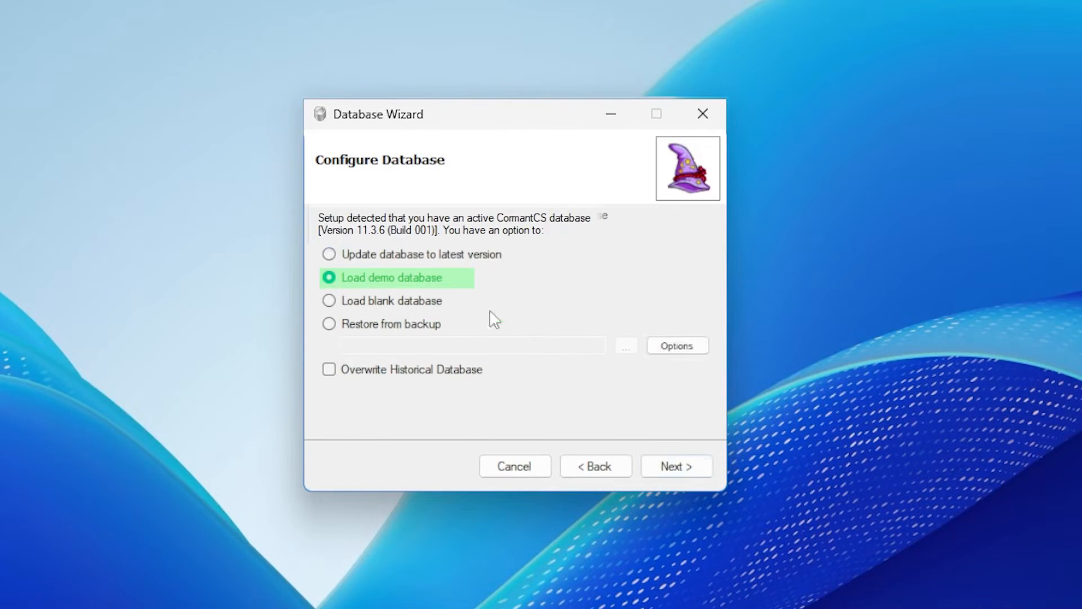
{"action": "left_click", "coordinate": [679, 471]}
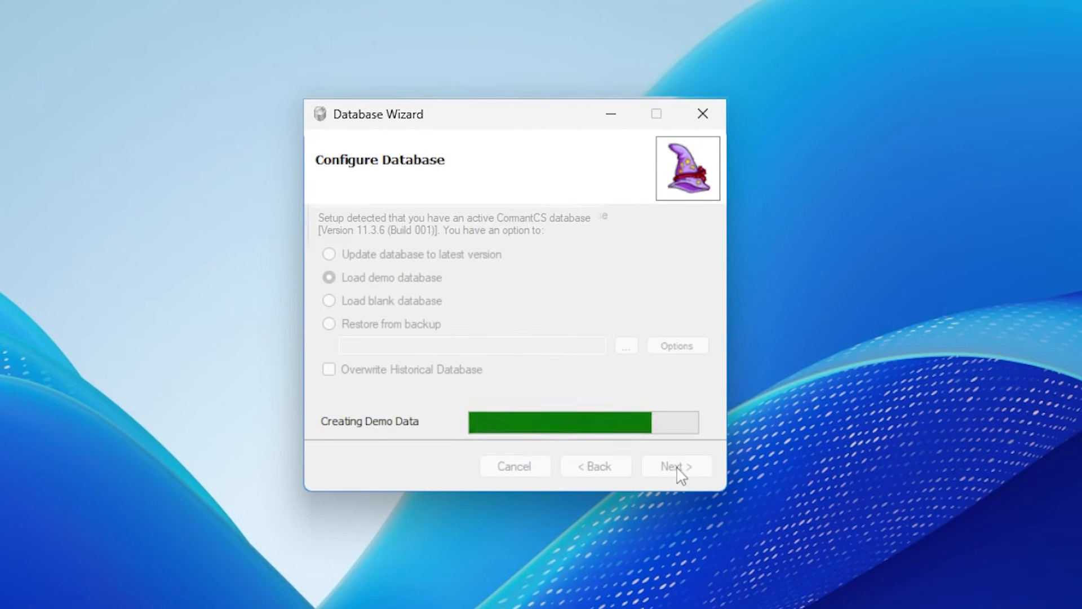
{"action": "left_click", "coordinate": [681, 474]}
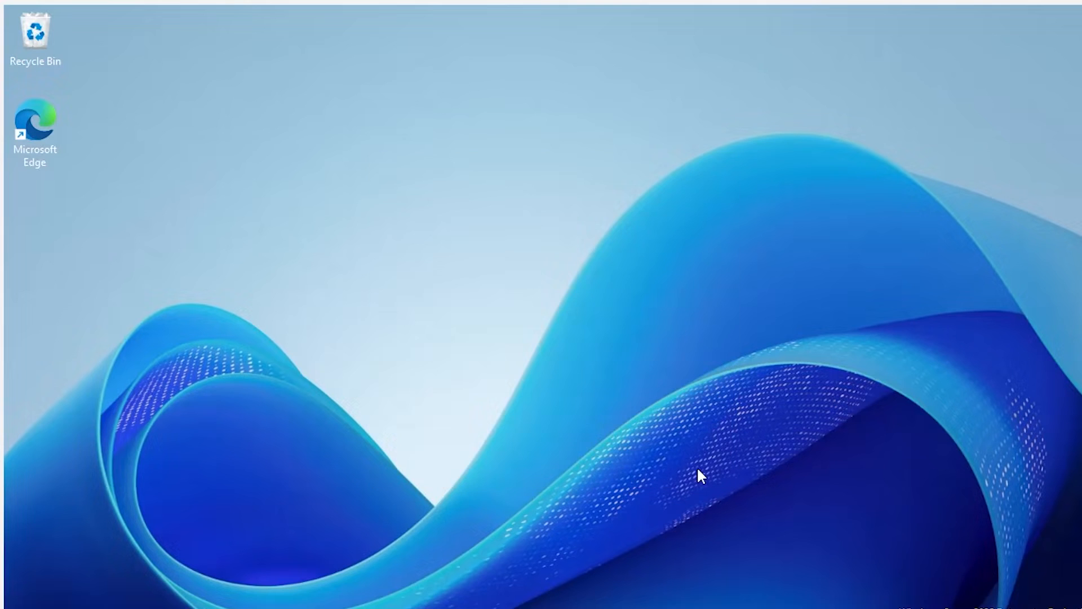
Step: Open Internet Information Services (IIS) Manager and show the local server's application pools
{"action": "key", "text": "super+s"}
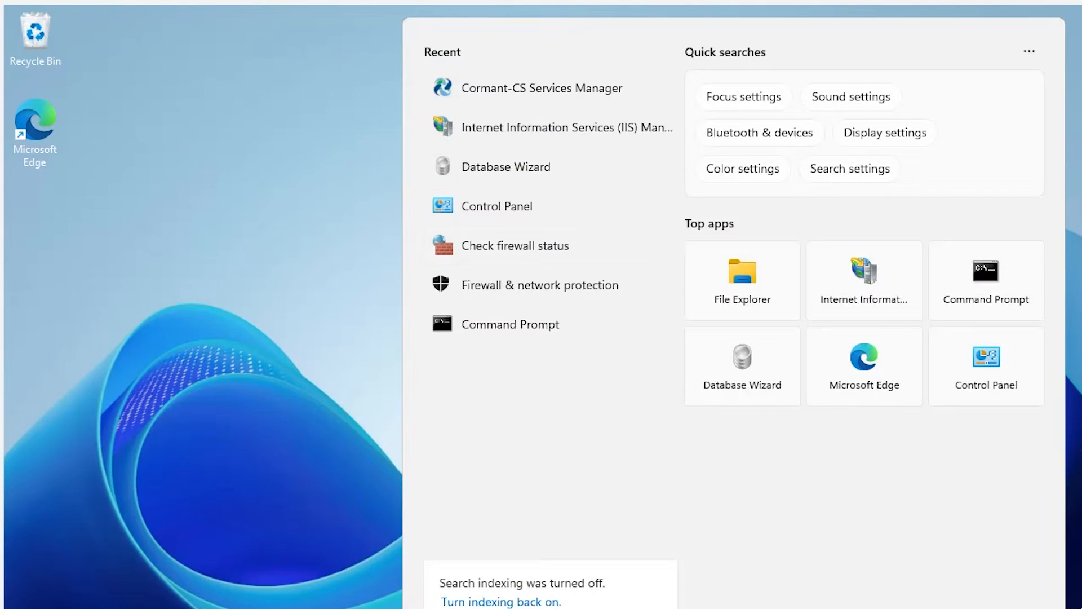
{"action": "left_click", "coordinate": [587, 136]}
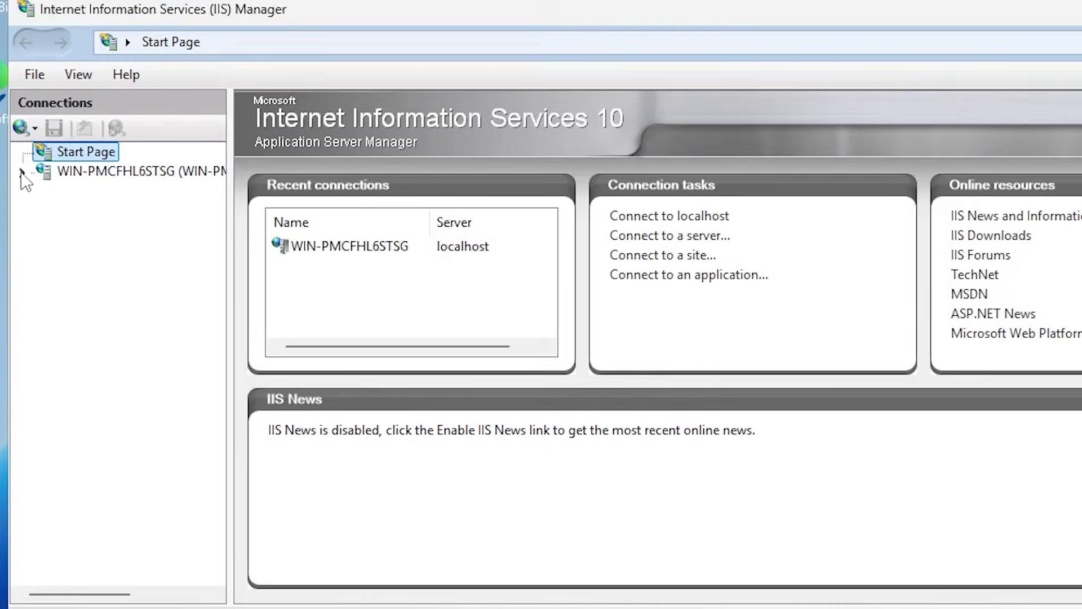
{"action": "left_click", "coordinate": [21, 173]}
{"action": "left_click", "coordinate": [97, 193]}
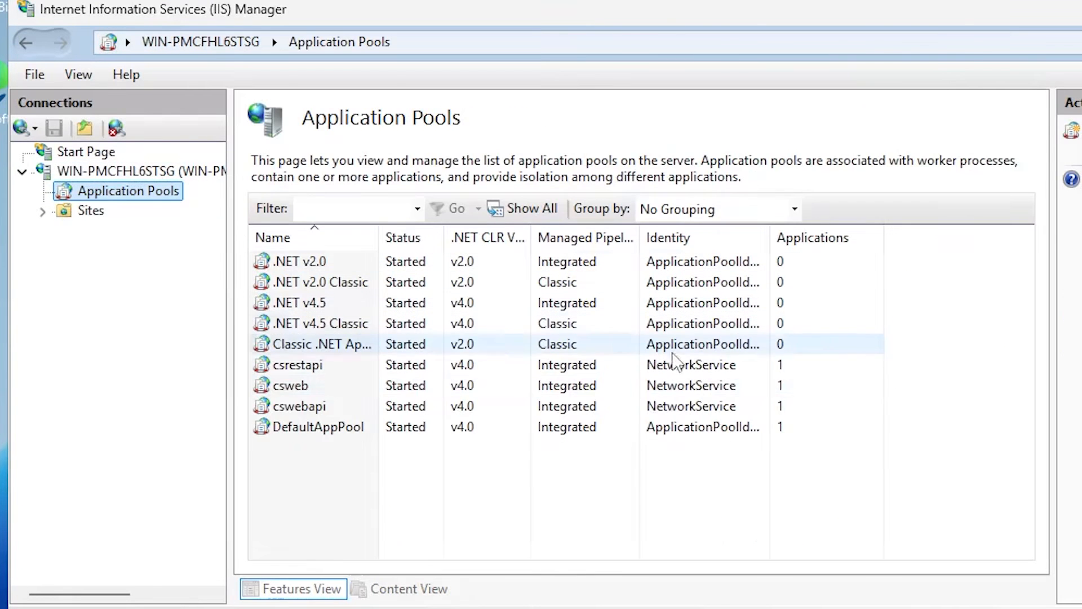
Step: Set the csweb application pool's identity to the custom account CORMANTCS\Administrator, entering and confirming the account password
{"action": "left_click", "coordinate": [691, 386]}
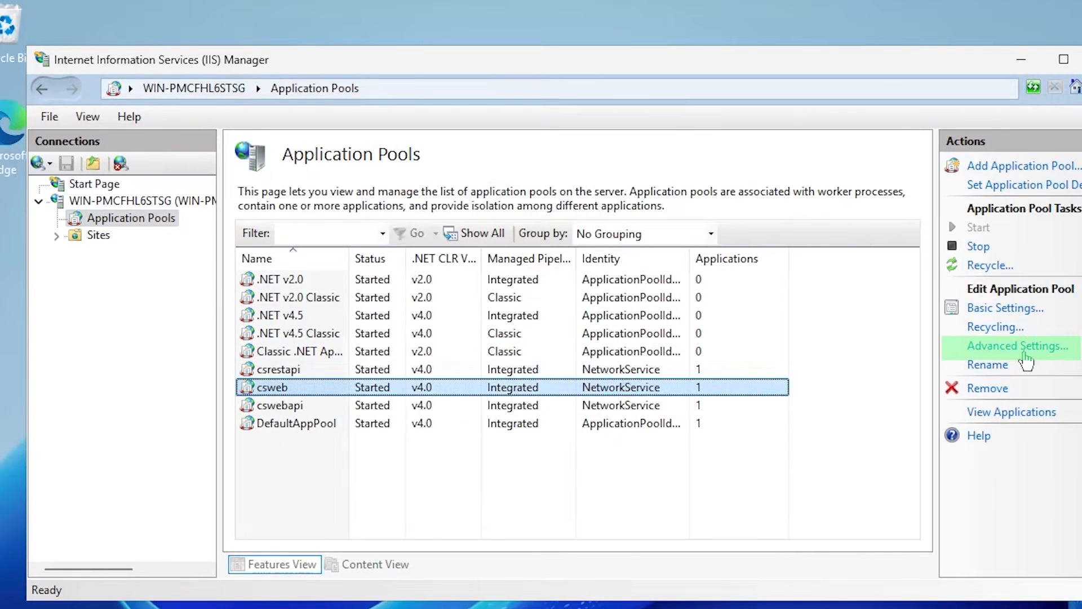
{"action": "left_click", "coordinate": [1017, 345]}
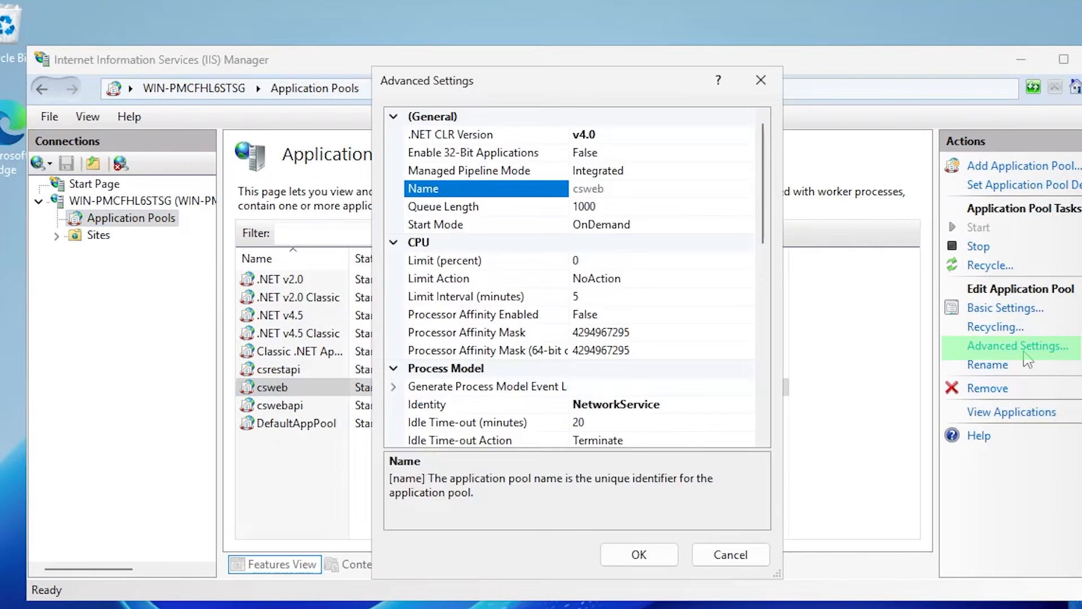
{"action": "left_click", "coordinate": [728, 404]}
{"action": "left_click", "coordinate": [747, 404]}
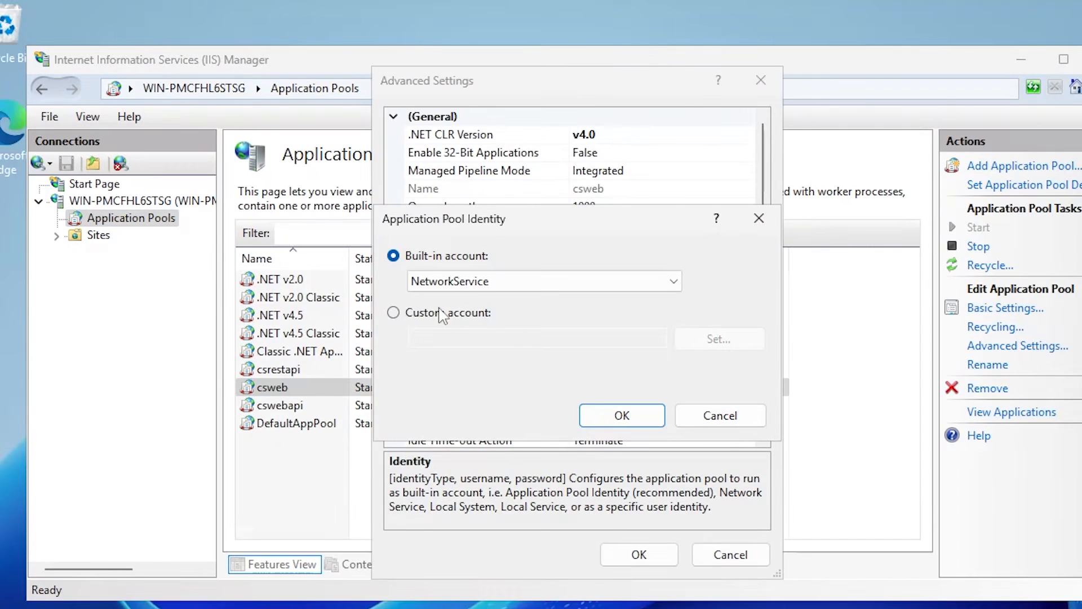
{"action": "left_click", "coordinate": [395, 312]}
{"action": "left_click", "coordinate": [692, 339]}
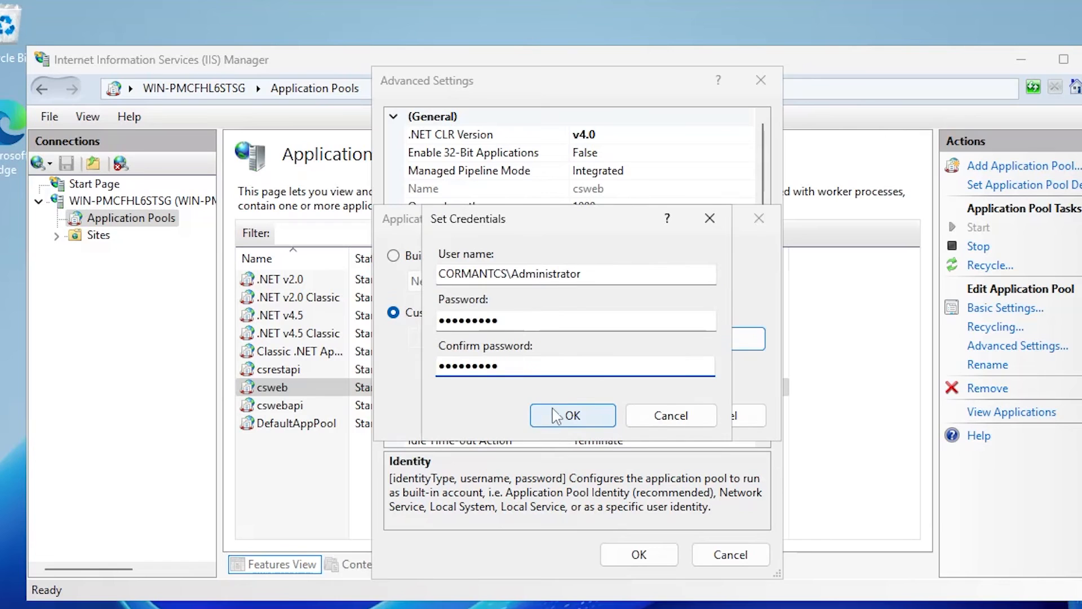
{"action": "left_click", "coordinate": [556, 416]}
{"action": "left_click", "coordinate": [620, 418]}
{"action": "left_click", "coordinate": [659, 552]}
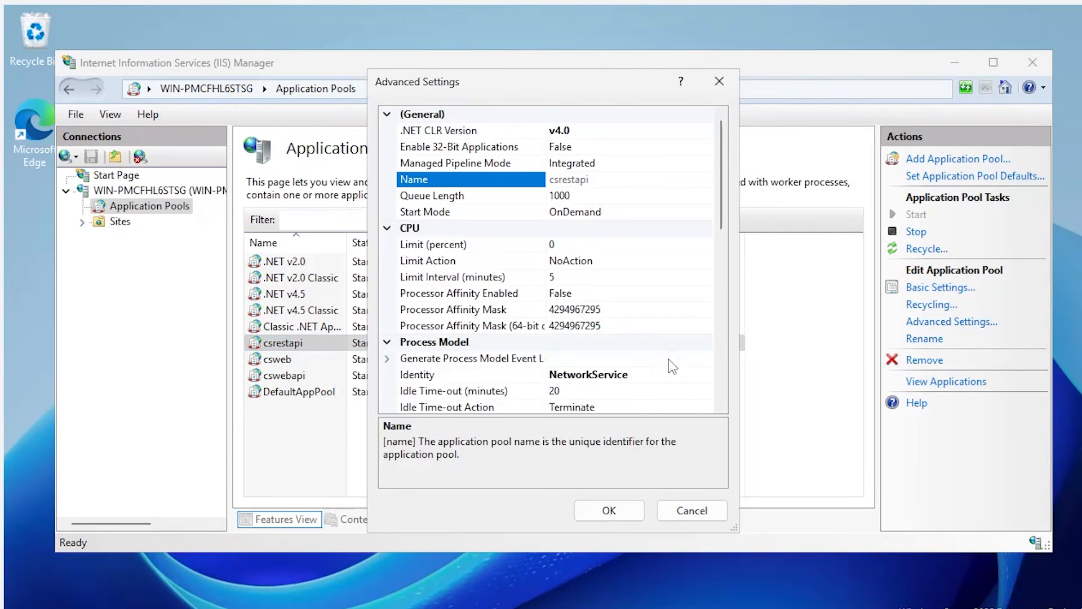
Step: Set the csrestapi application pool's identity to the custom account CORMANTCS\Administrator, entering and confirming the account password
{"action": "left_click", "coordinate": [703, 391]}
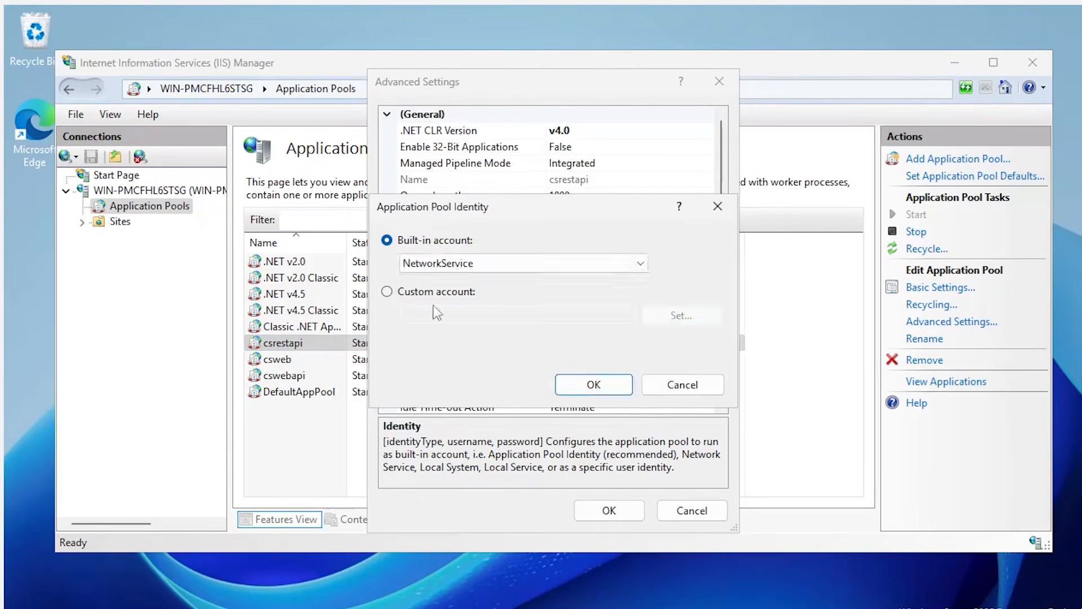
{"action": "left_click", "coordinate": [394, 312]}
{"action": "left_click", "coordinate": [690, 347]}
{"action": "type", "text": "CORMANTCS\\Administrator"}
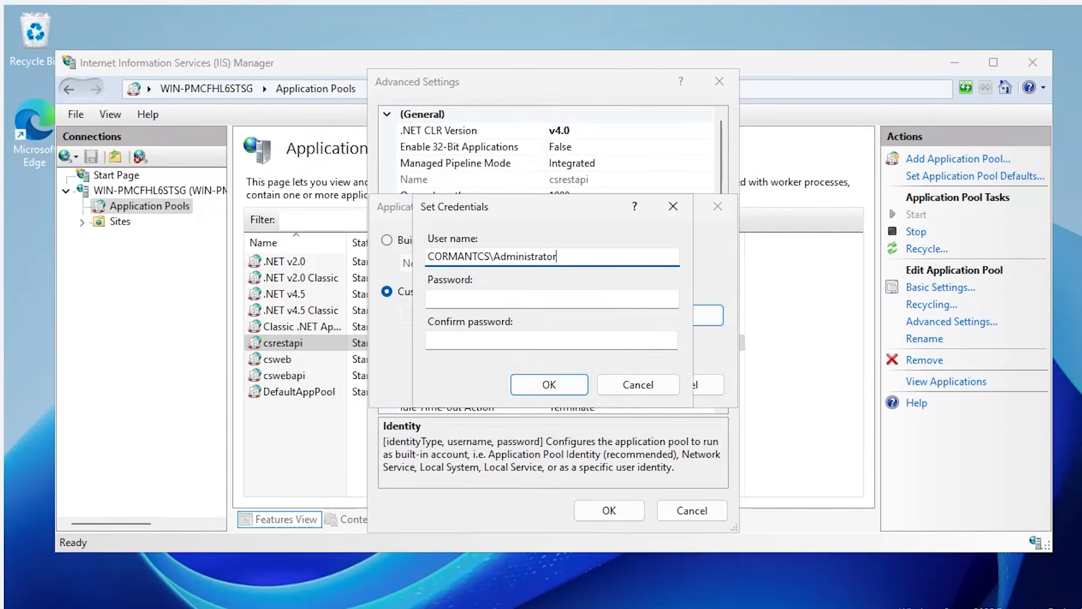
{"action": "left_click", "coordinate": [482, 301]}
{"action": "type", "text": "•••••••••"}
{"action": "left_click", "coordinate": [476, 339]}
{"action": "type", "text": "•••••••••"}
{"action": "left_click", "coordinate": [555, 387]}
{"action": "left_click", "coordinate": [600, 389]}
{"action": "left_click", "coordinate": [620, 511]}
Step: Set the cswebapi application pool's identity to the custom account CORMANTCS\Administrator, entering and confirming the account password
{"action": "left_click", "coordinate": [598, 379]}
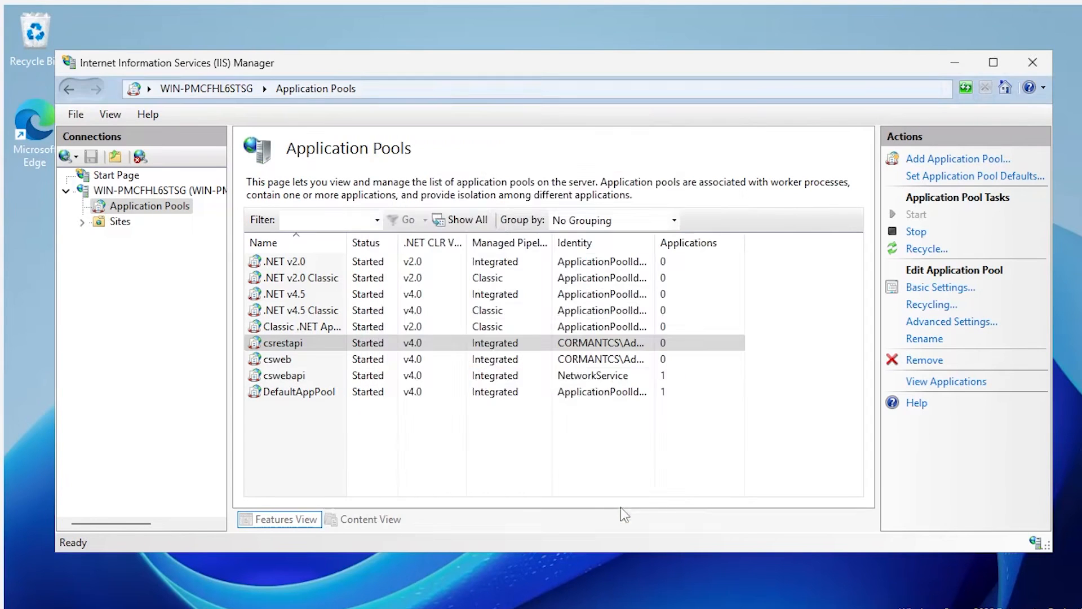
{"action": "left_click", "coordinate": [951, 321]}
{"action": "left_click", "coordinate": [705, 374]}
{"action": "left_click", "coordinate": [706, 374]}
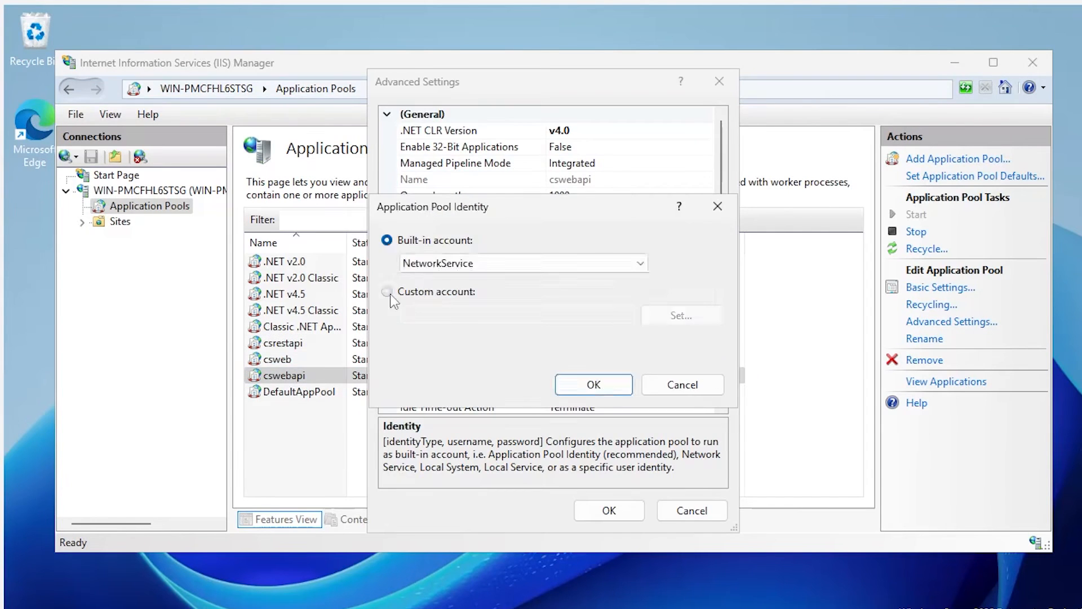
{"action": "left_click", "coordinate": [387, 291]}
{"action": "left_click", "coordinate": [708, 315]}
{"action": "type", "text": "CORMANTCS\\Administrator"}
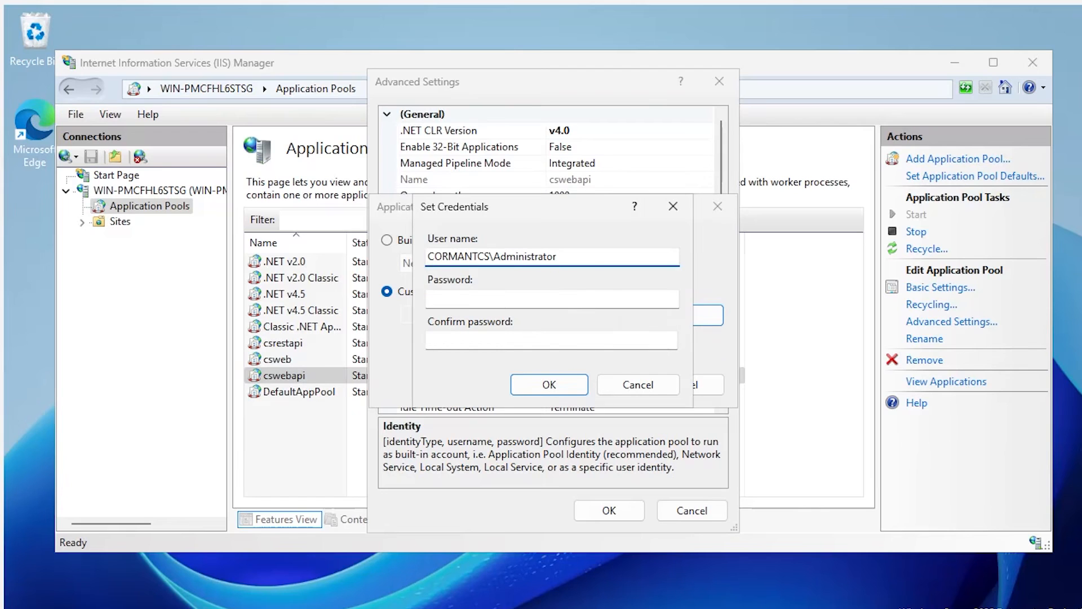
{"action": "left_click", "coordinate": [456, 298]}
{"action": "type", "text": "•••••••••"}
{"action": "left_click", "coordinate": [465, 340]}
{"action": "type", "text": "•••••••••"}
{"action": "left_click", "coordinate": [541, 388]}
{"action": "left_click", "coordinate": [595, 386]}
{"action": "left_click", "coordinate": [611, 510]}
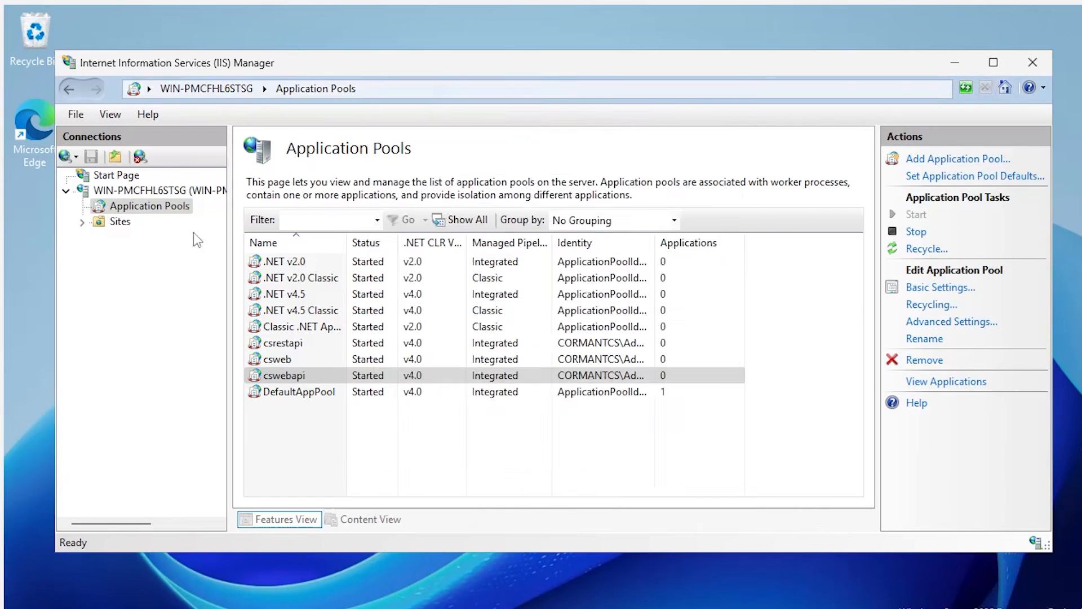
Step: Restart the IIS web server from the local server node
{"action": "left_click", "coordinate": [160, 191]}
{"action": "left_click", "coordinate": [927, 176]}
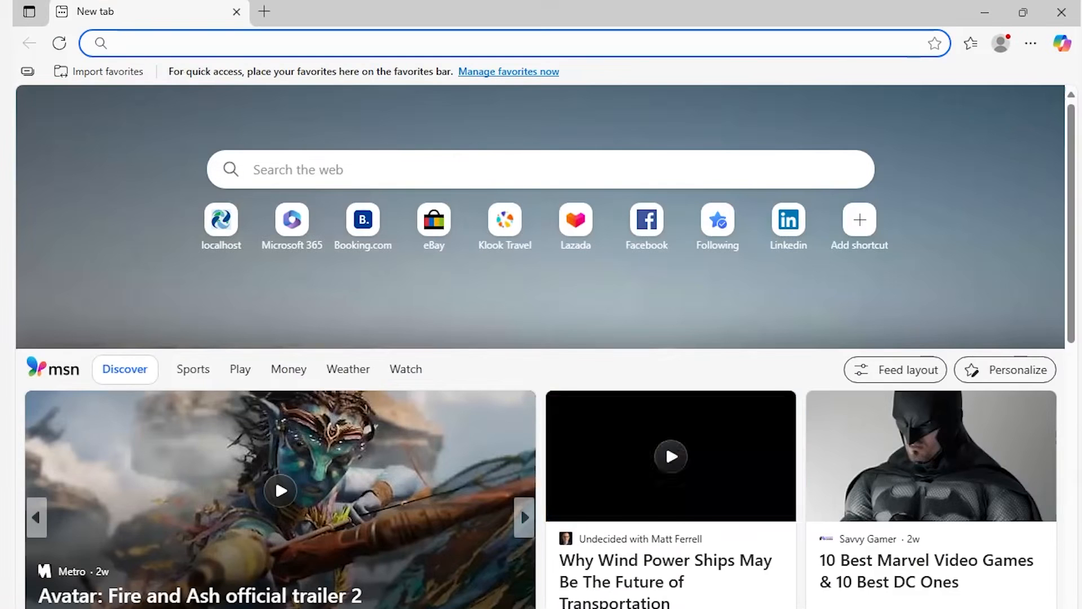
{"action": "left_click", "coordinate": [181, 53]}
{"action": "type", "text": "https://mydcim.cormant-cs.net/csweb"}
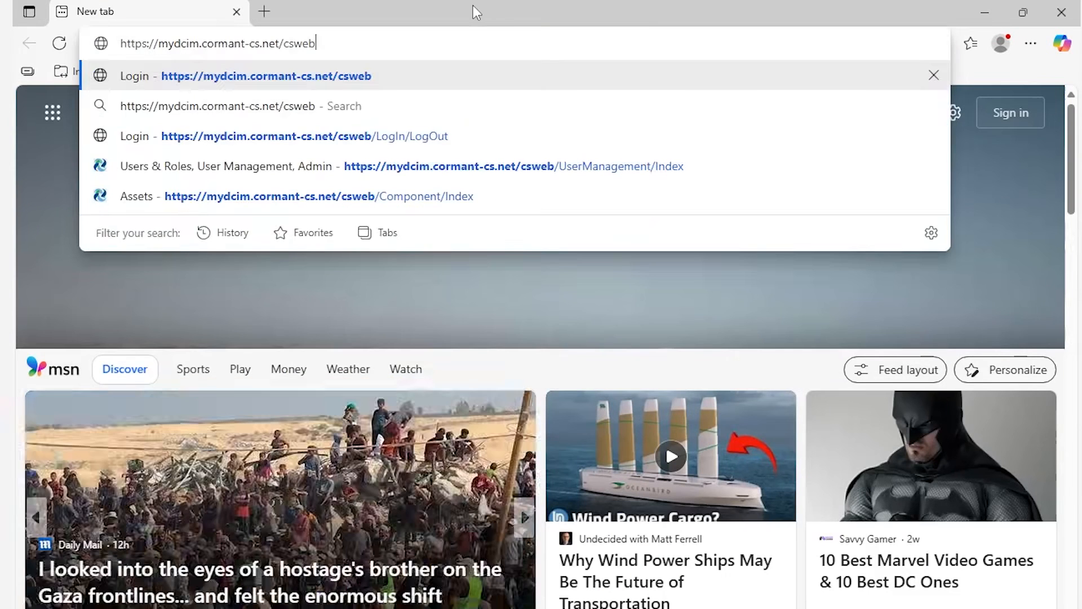
{"action": "key", "text": "Return"}
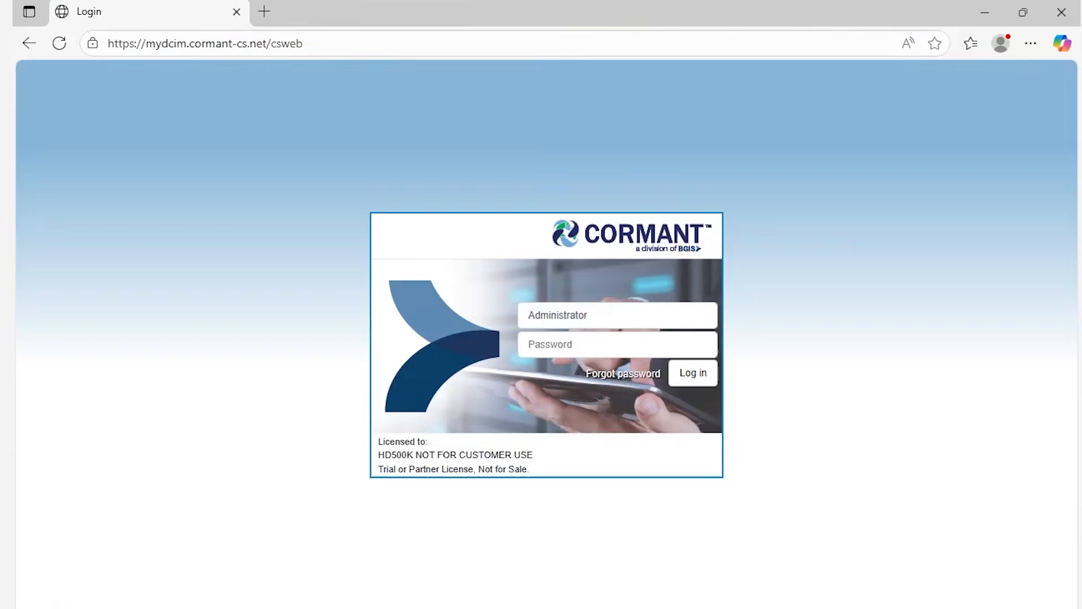
{"action": "left_click", "coordinate": [575, 346]}
{"action": "type", "text": "••••••••"}
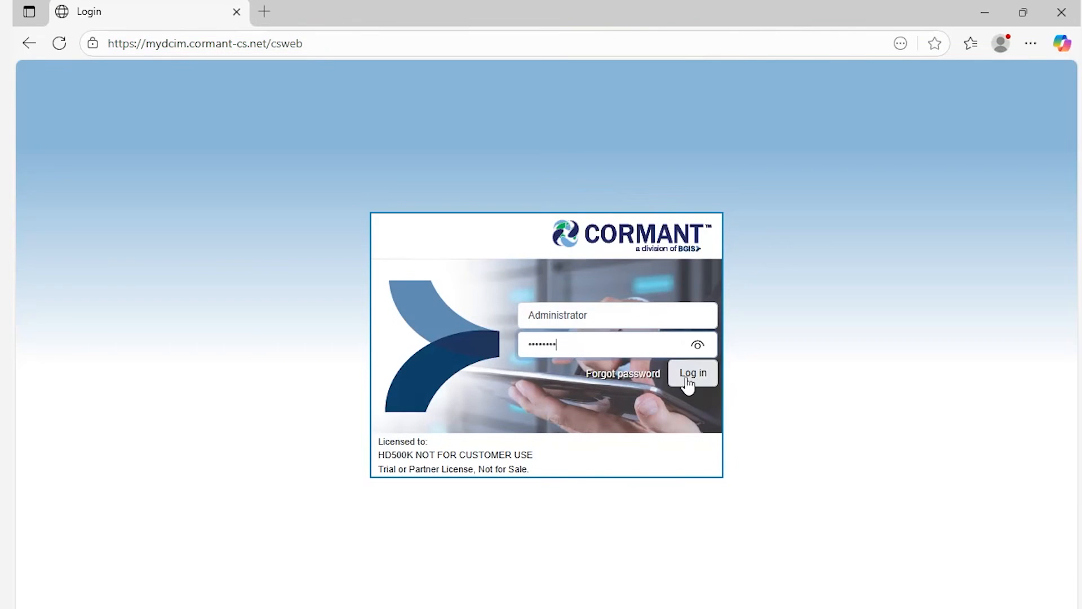
{"action": "left_click", "coordinate": [688, 385]}
Step: Change the Administrator's Cormant-CS password by entering and confirming a new password
{"action": "left_click", "coordinate": [551, 179]}
{"action": "type", "text": "••••••••"}
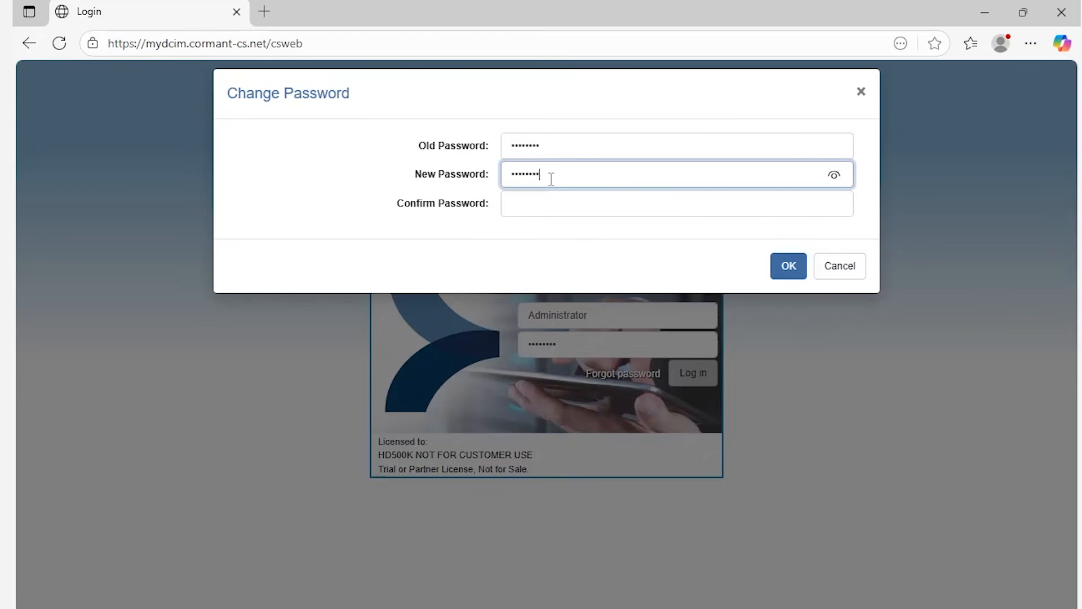
{"action": "type", "text": "••"}
{"action": "key", "text": "Tab"}
{"action": "type", "text": "••••••••••"}
{"action": "key", "text": "Return"}
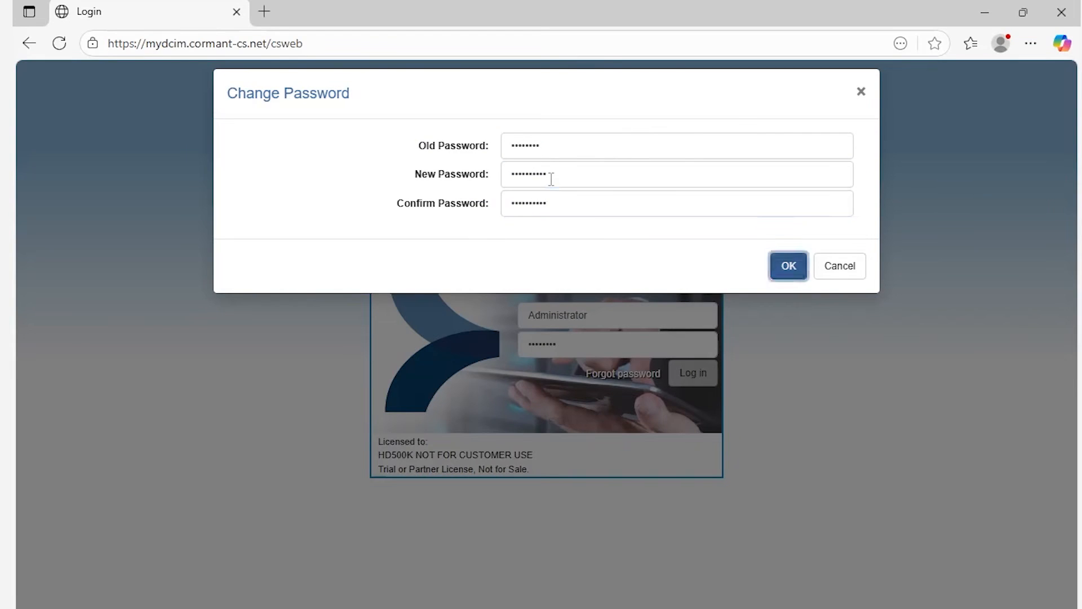
Step: Leave the Administrator's user profile and open the Assets page
{"action": "left_click", "coordinate": [926, 80]}
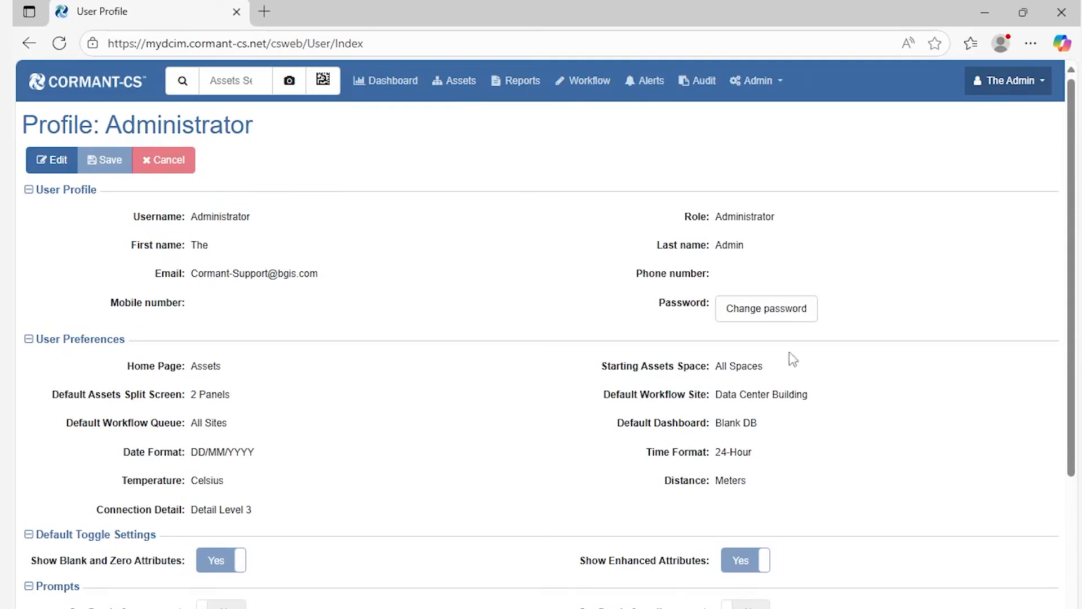
{"action": "left_click", "coordinate": [459, 87]}
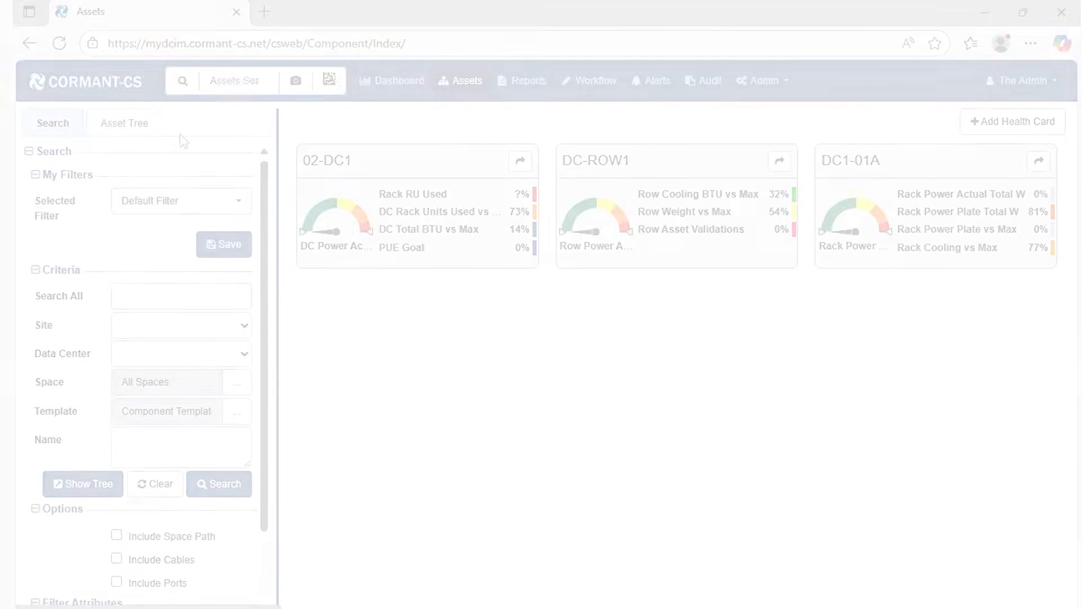